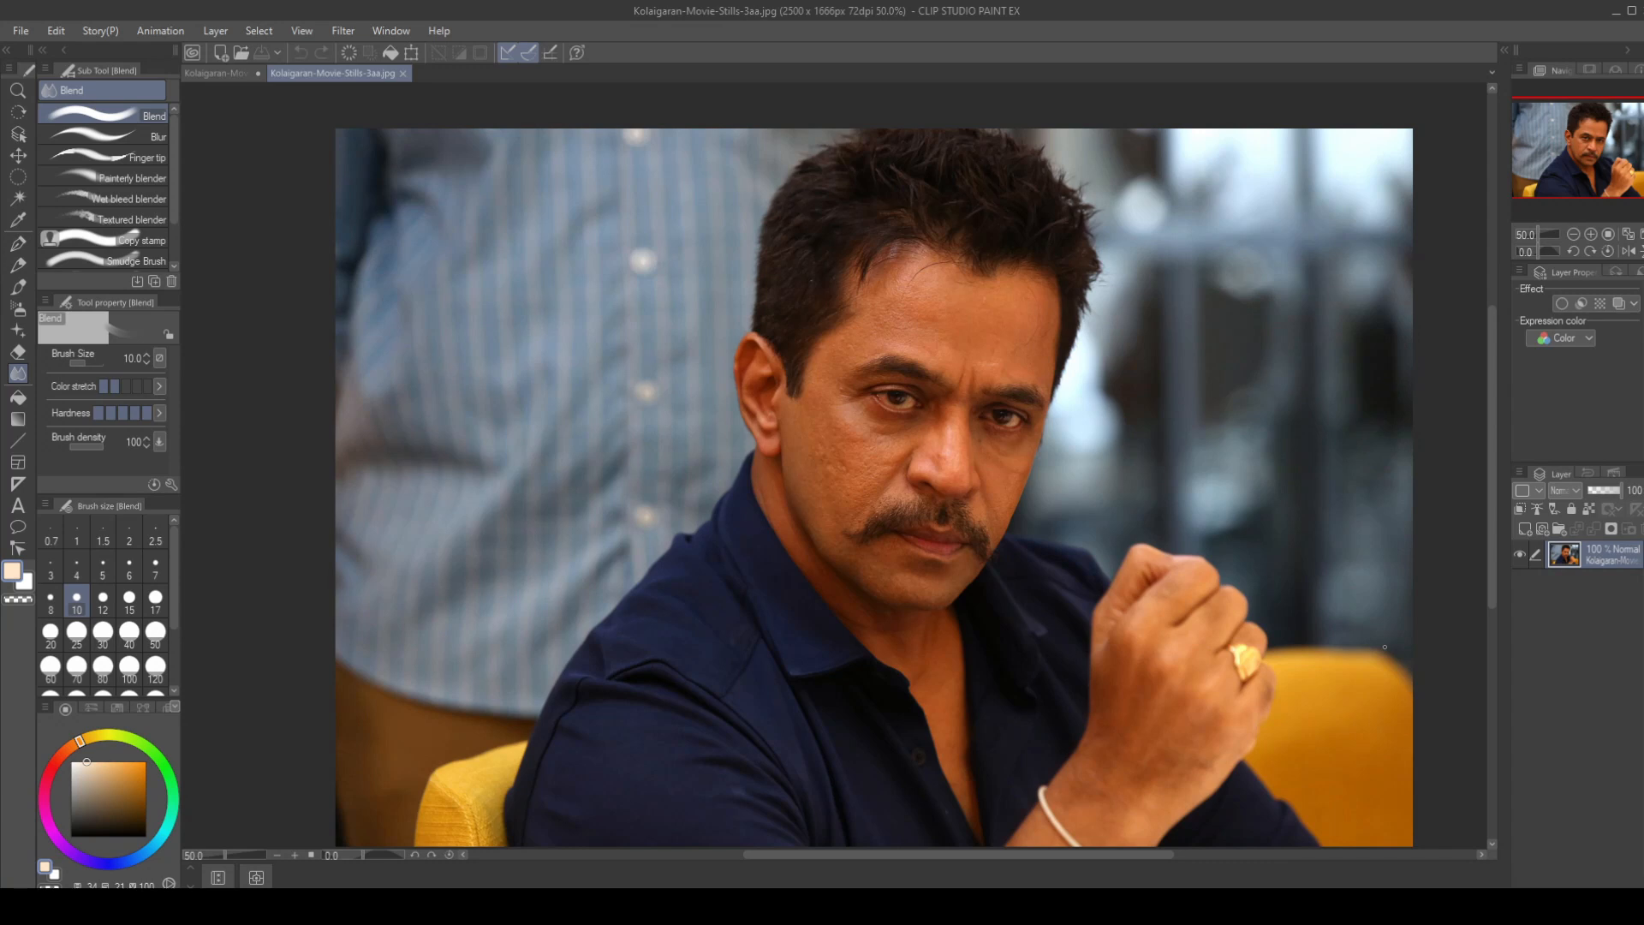
- Select the Finger tip sub tool of the Blend tools for retouching the man's face in the photo
scroll(1158, 521, up, 3)
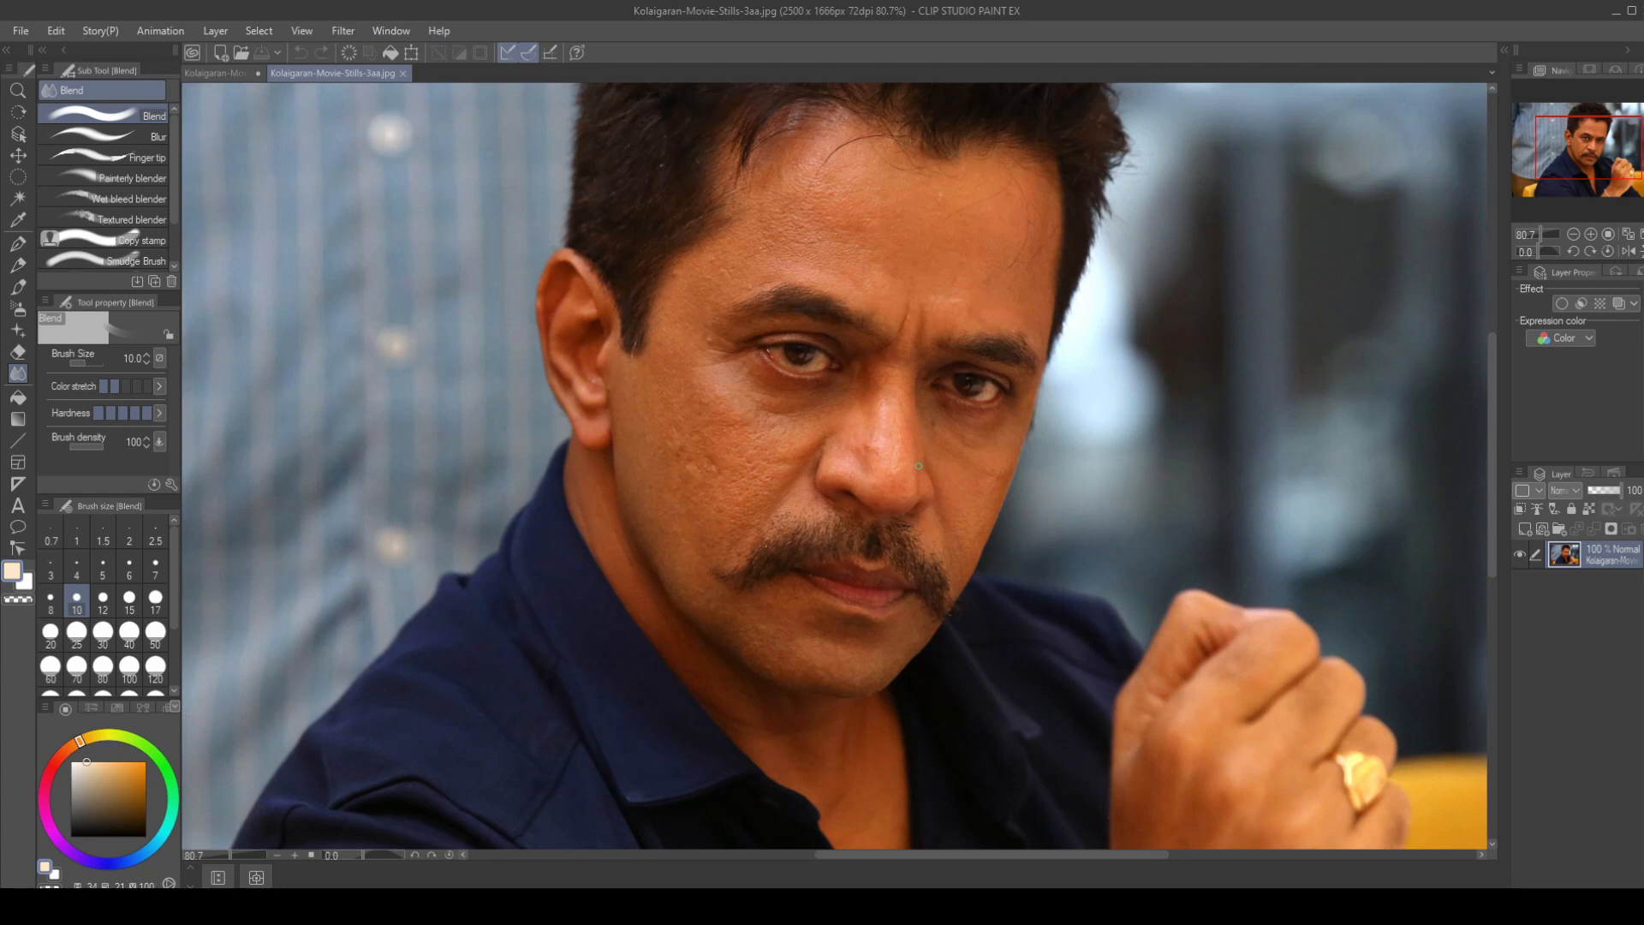
scroll(919, 466, up, 1)
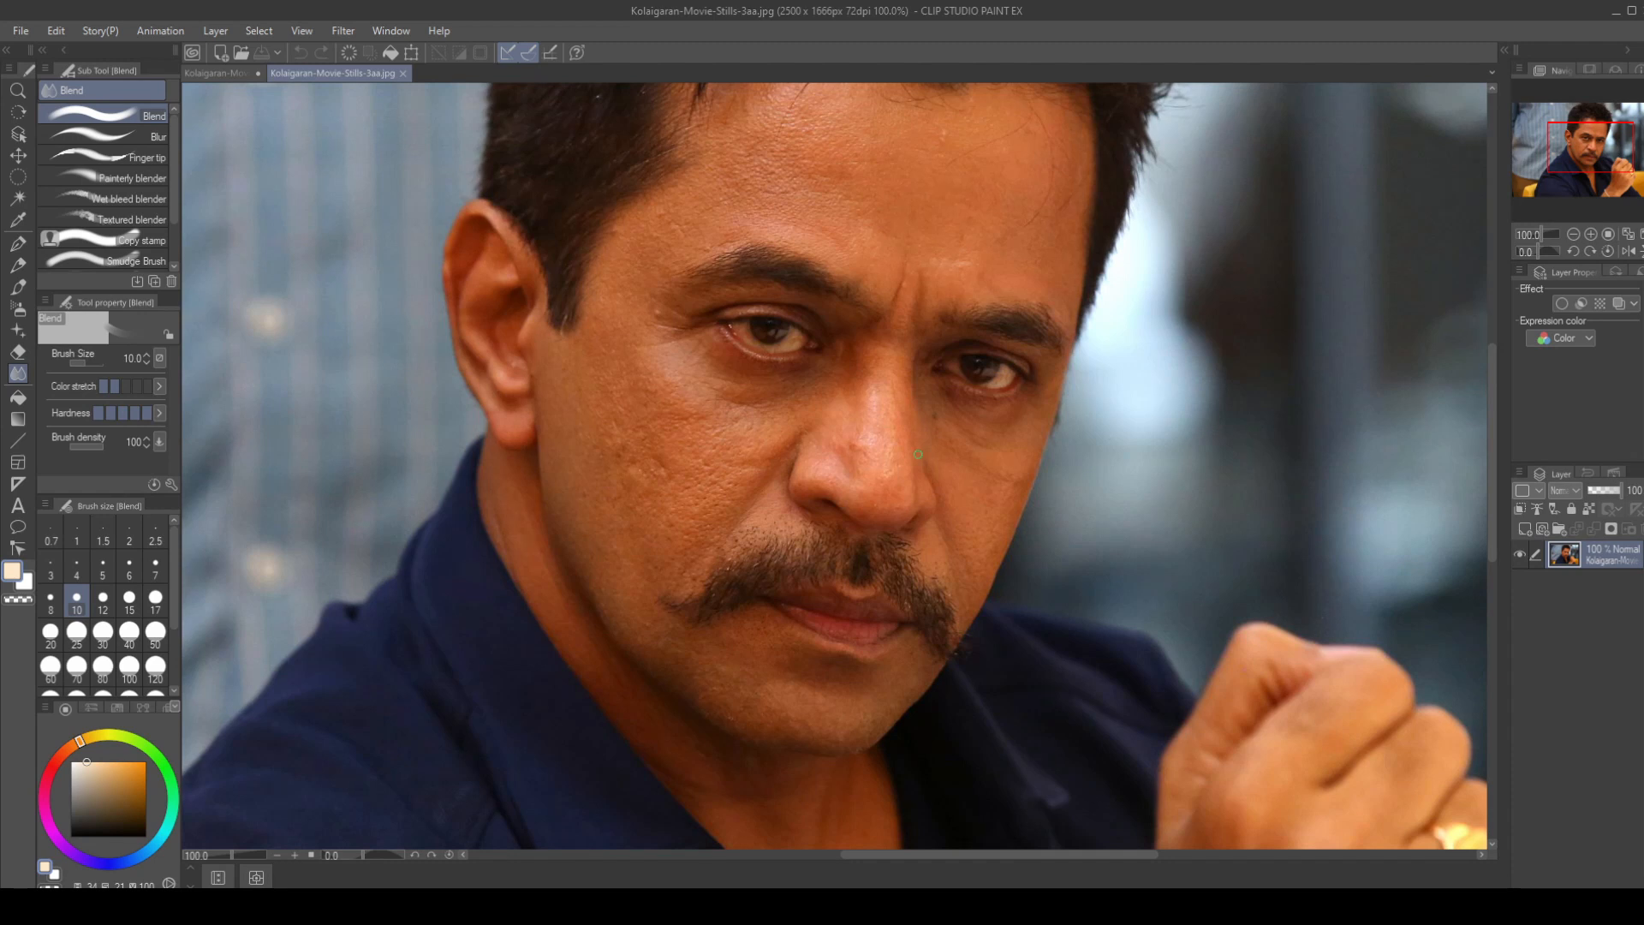
scroll(918, 454, up, 4)
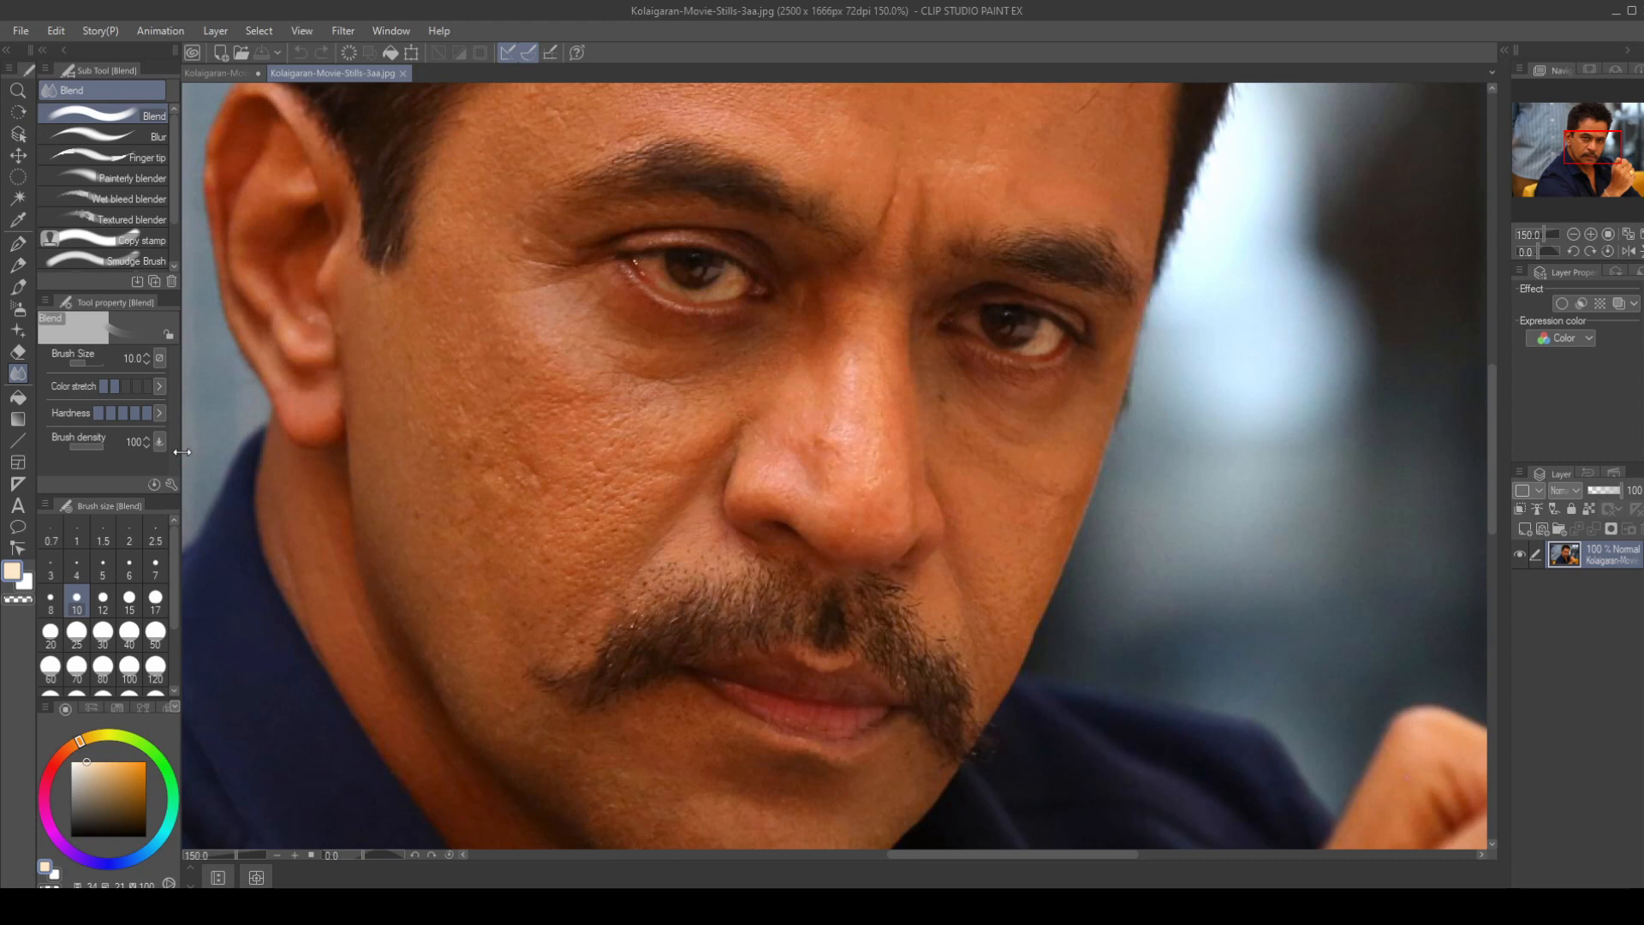
drag(187, 452, 208, 455)
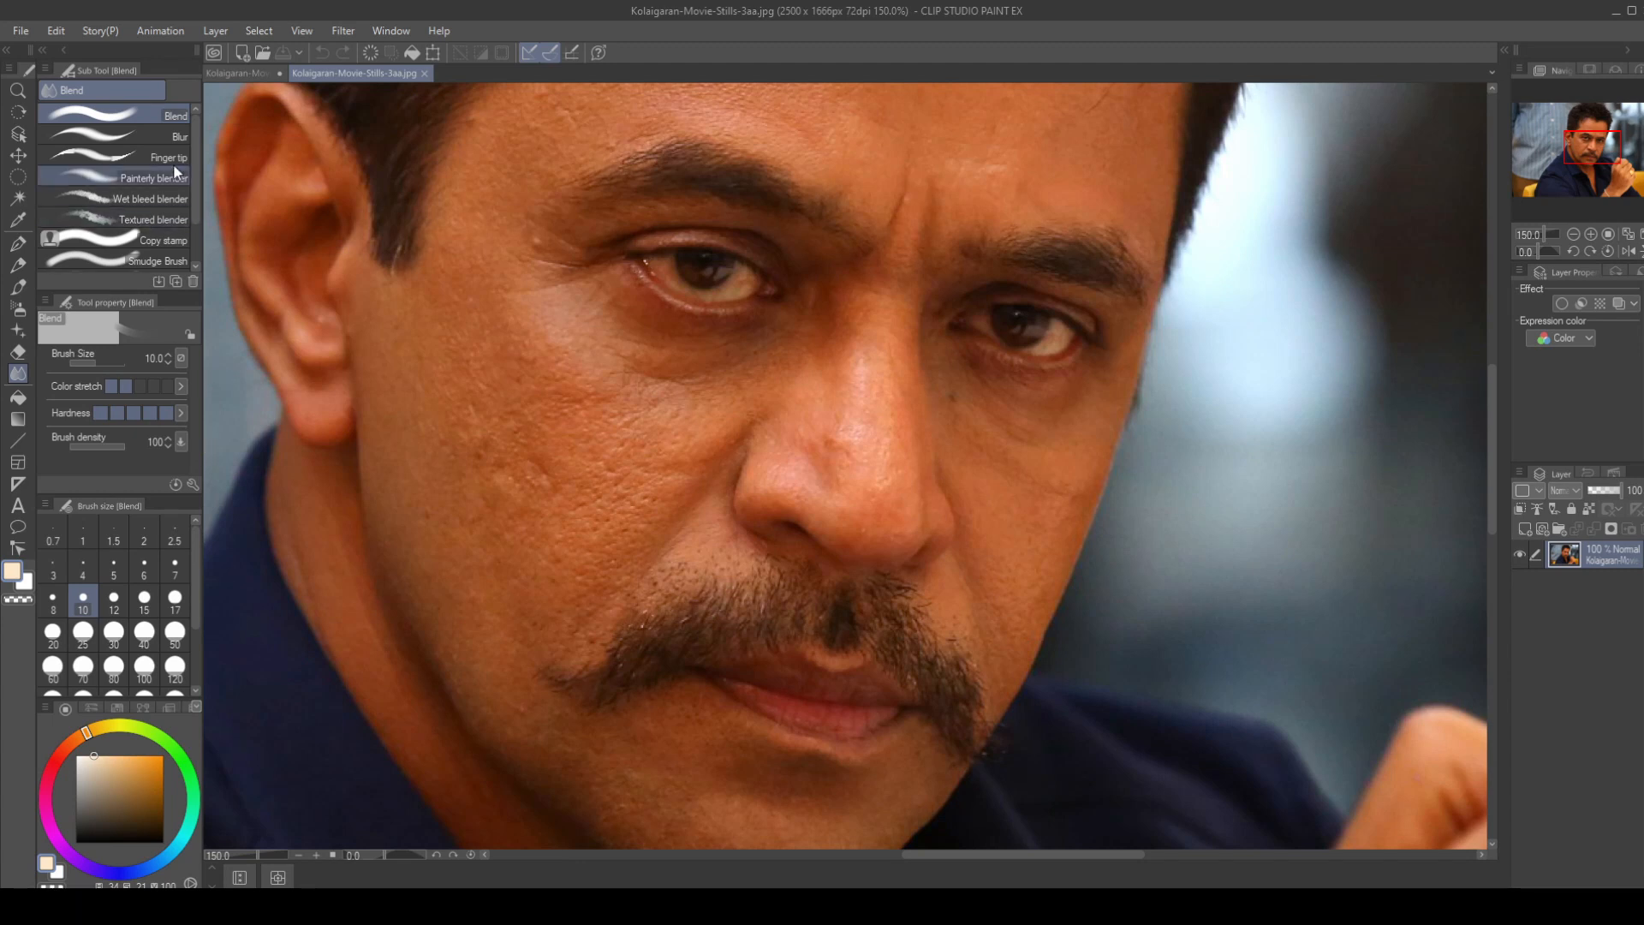
click(151, 157)
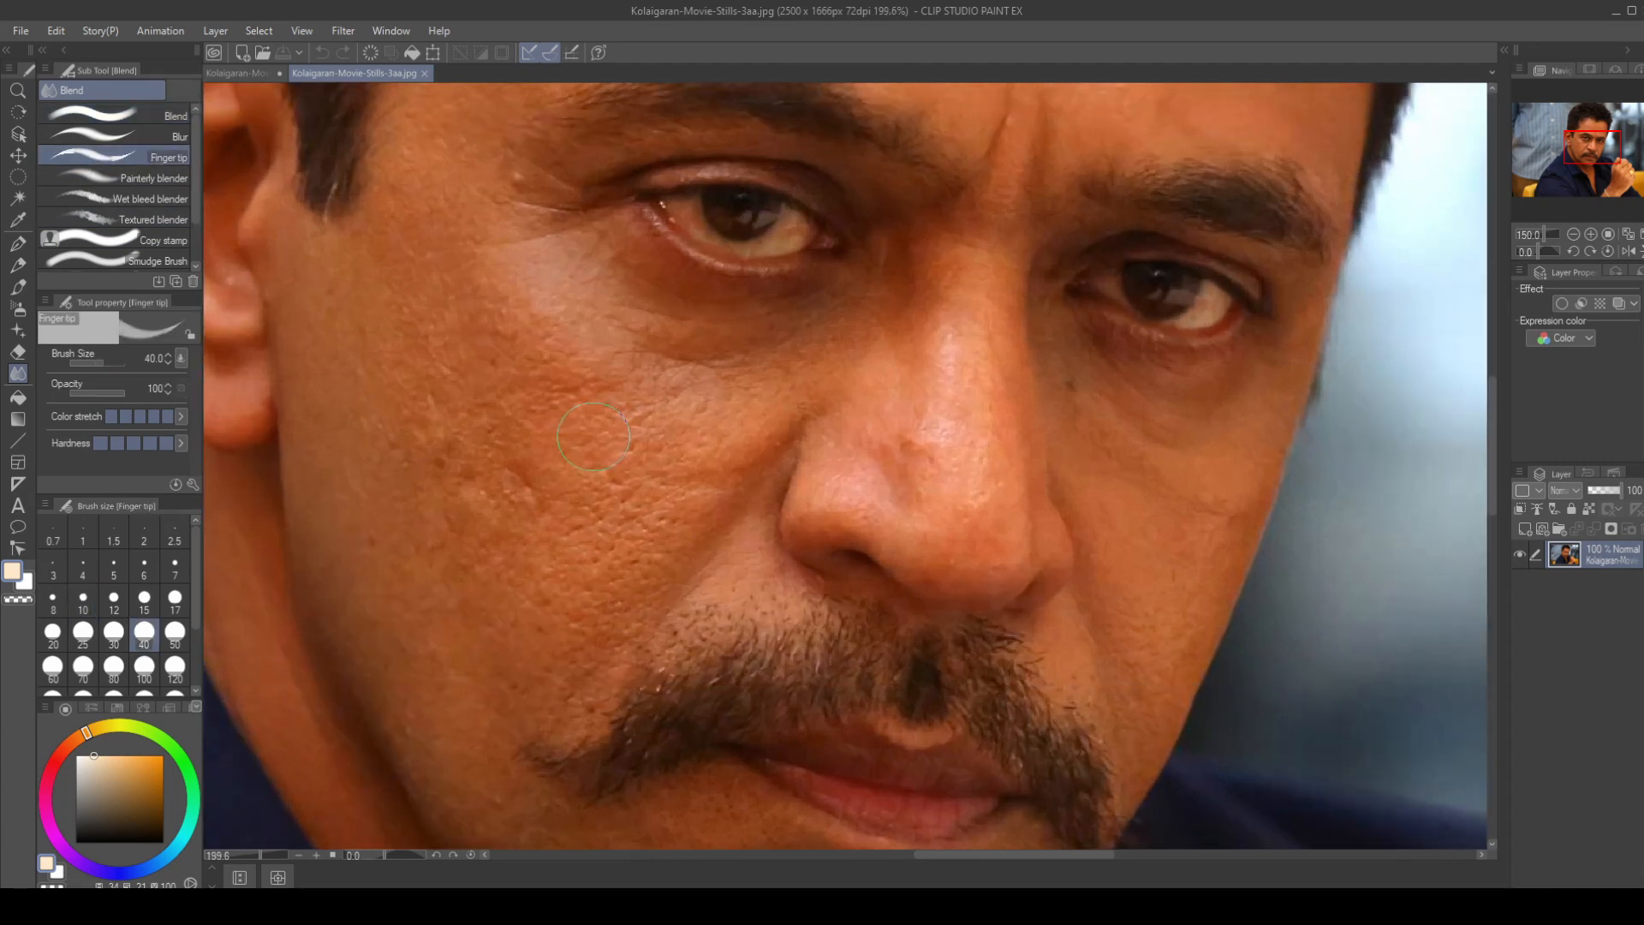
- Smooth the skin beside the ear with the Finger tip brush at size 25, undoing the first test stroke
scroll(598, 466, up, 1)
mouse_move(598, 466)
mouse_down()
mouse_move(522, 488)
mouse_move(540, 479)
mouse_move(531, 514)
mouse_move(587, 522)
mouse_move(474, 477)
mouse_move(601, 422)
mouse_up()
key(ctrl+z)
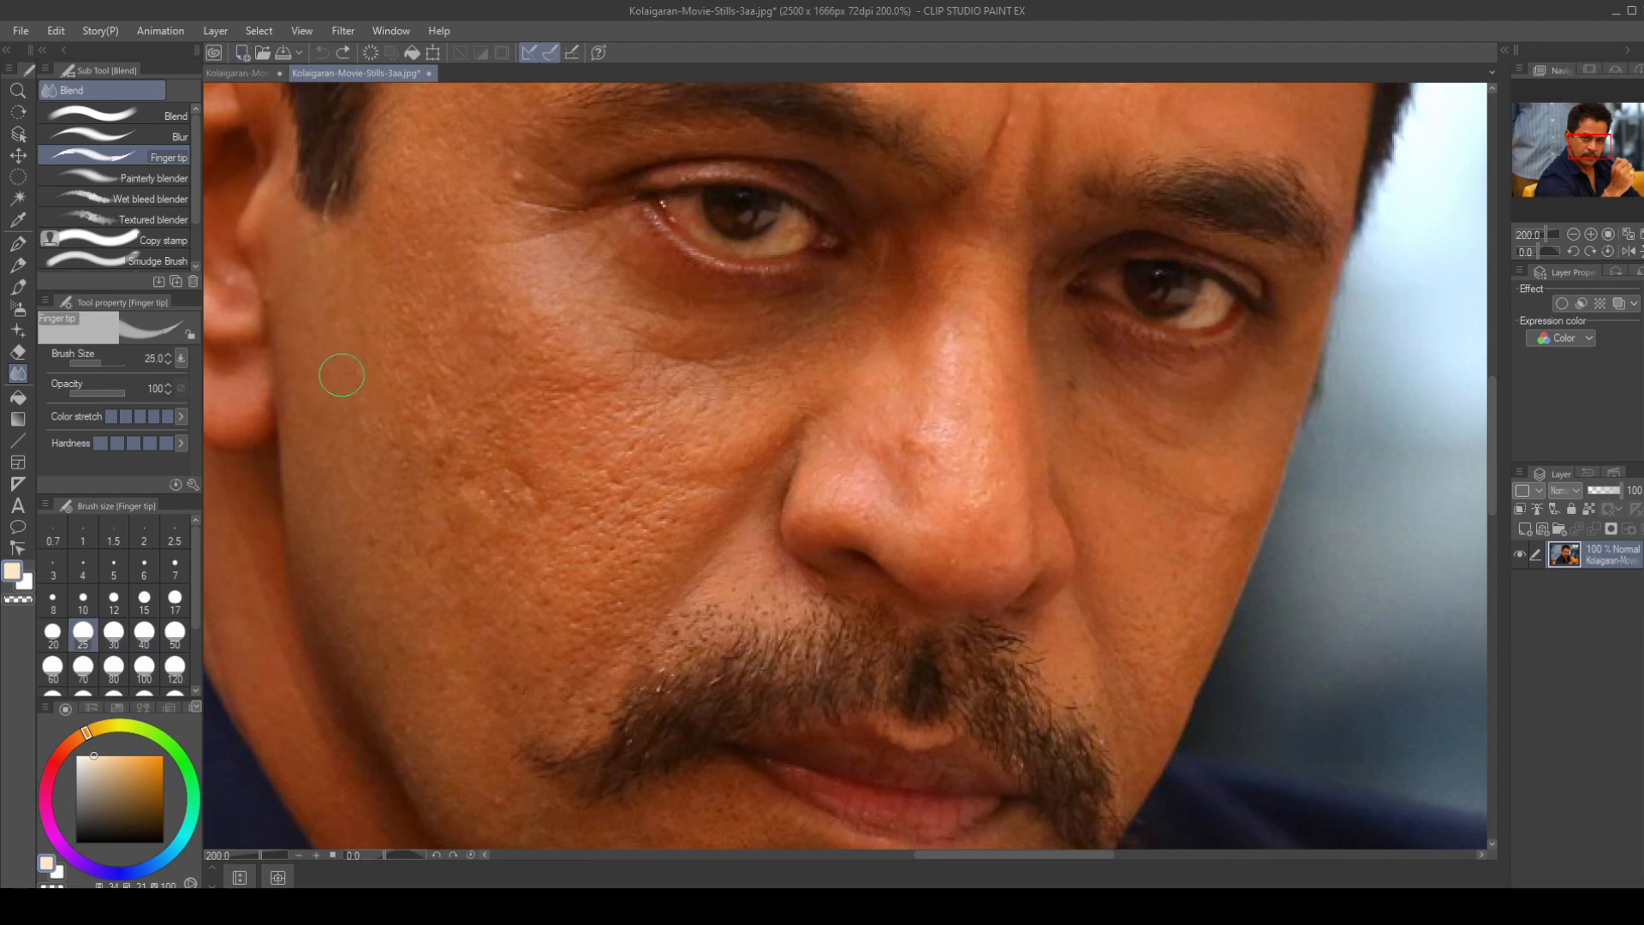
mouse_move(368, 399)
mouse_down()
mouse_move(377, 493)
mouse_move(366, 439)
mouse_move(346, 490)
mouse_up()
key(bracketleft)
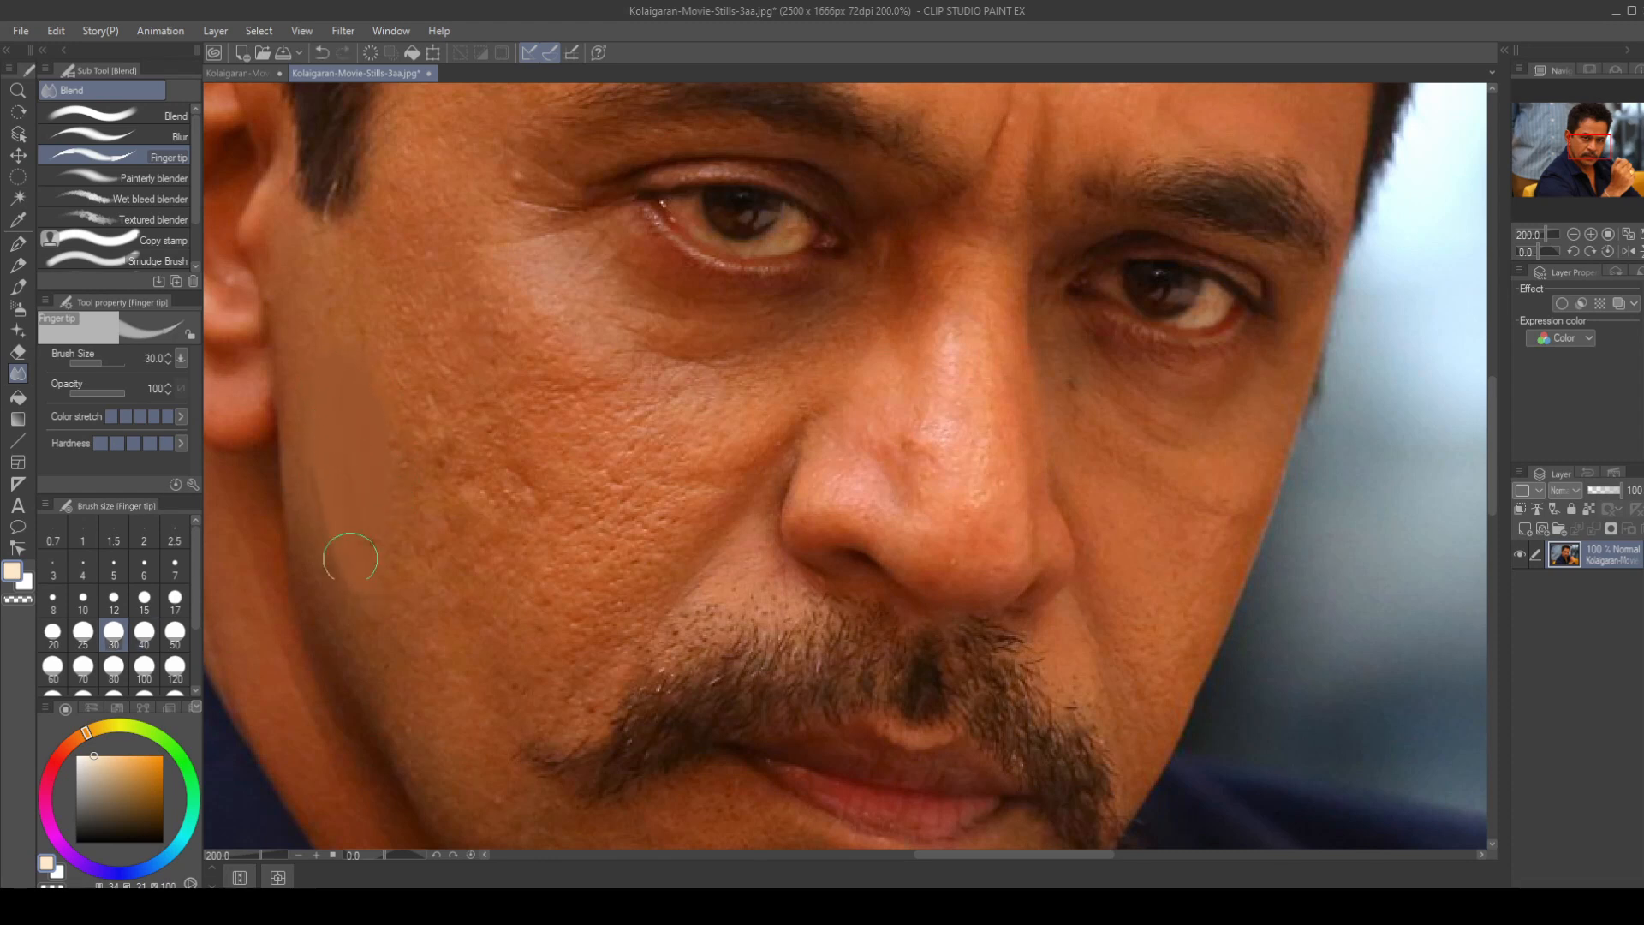
- Enlarge the Finger tip brush to 70 and smudge the skin texture on the outer cheek
key(bracketright)
key(bracketright)
key(bracketright)
key(bracketright)
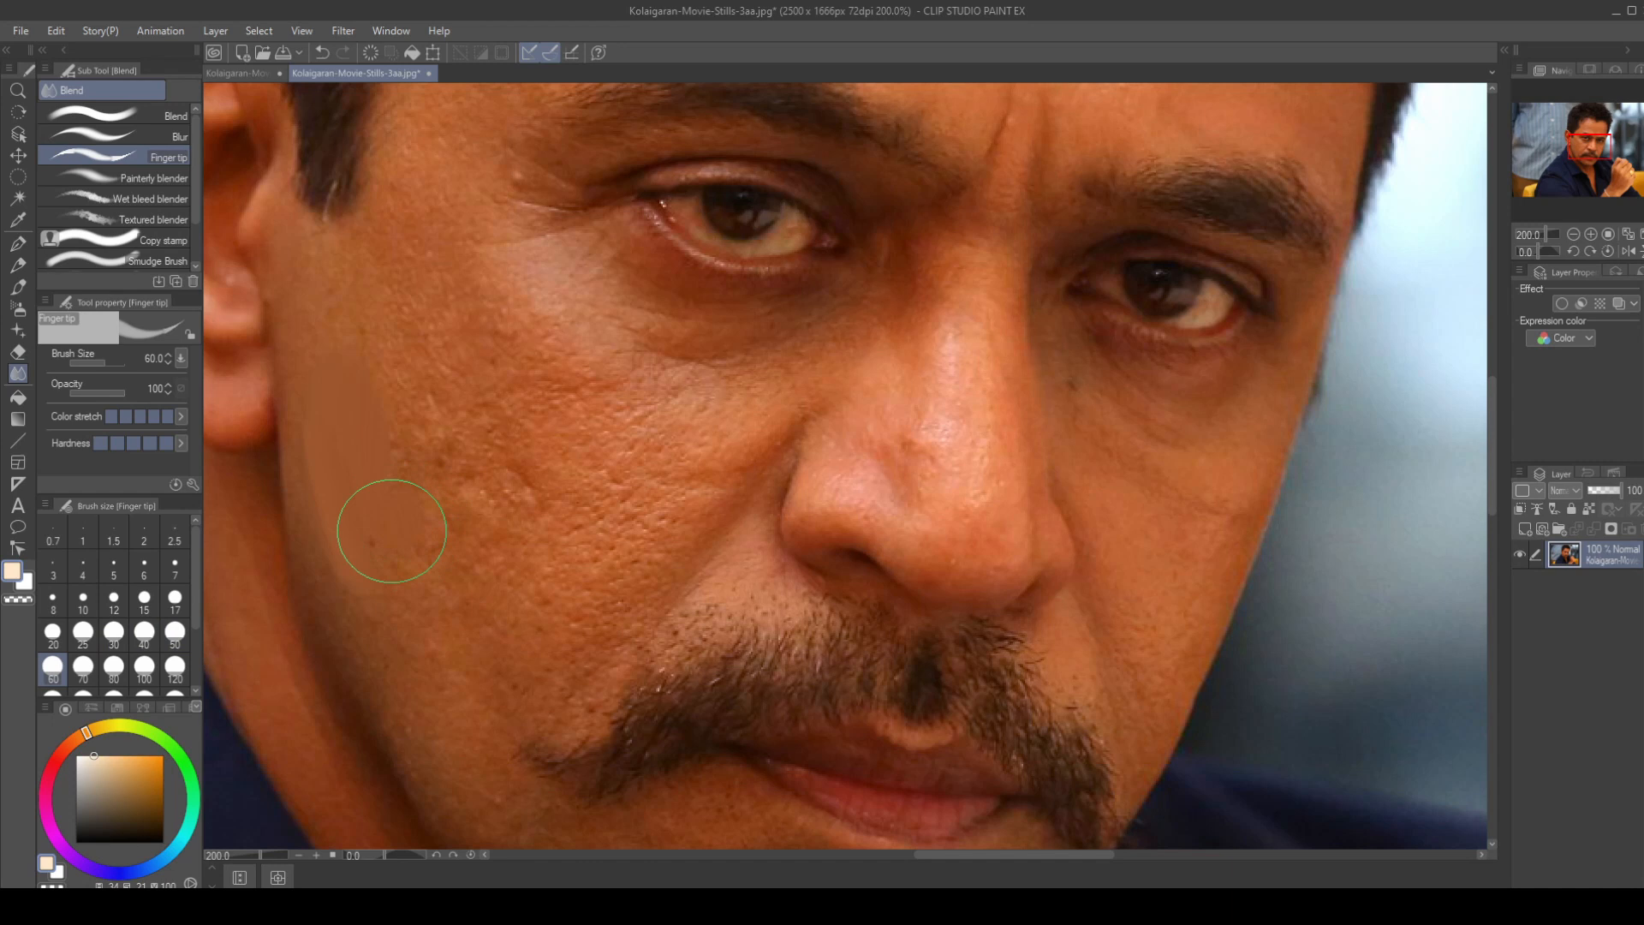
drag(404, 396, 379, 360)
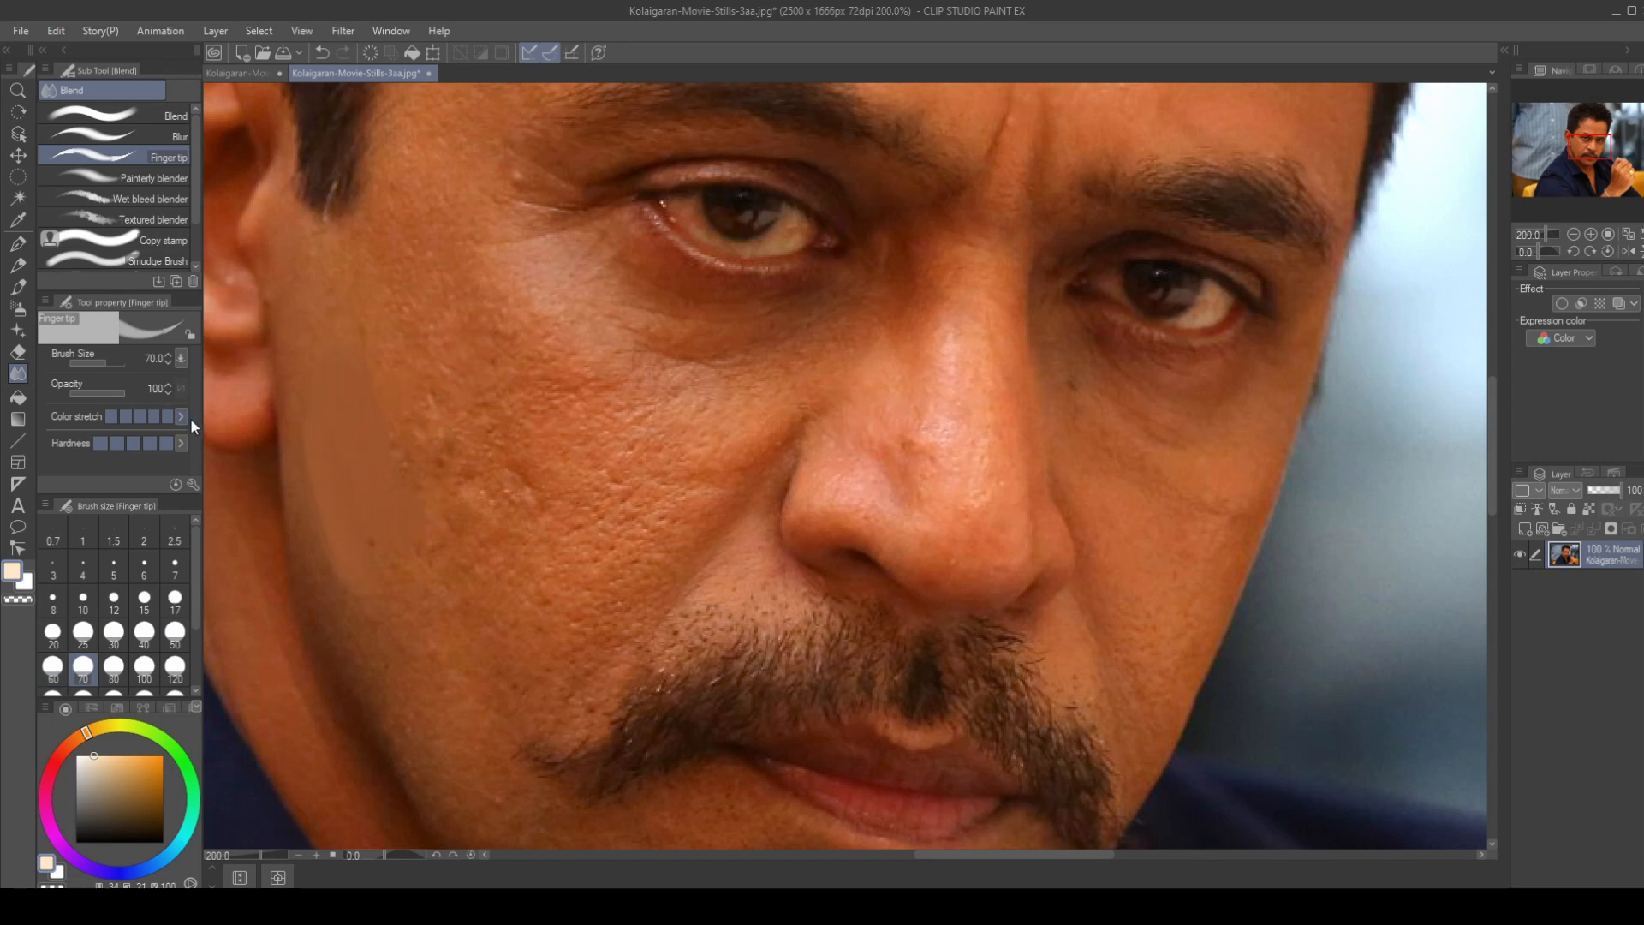
- Widen the tool settings area, lower the color stretch to level 2, and smudge farther into the cheek
drag(206, 413, 242, 413)
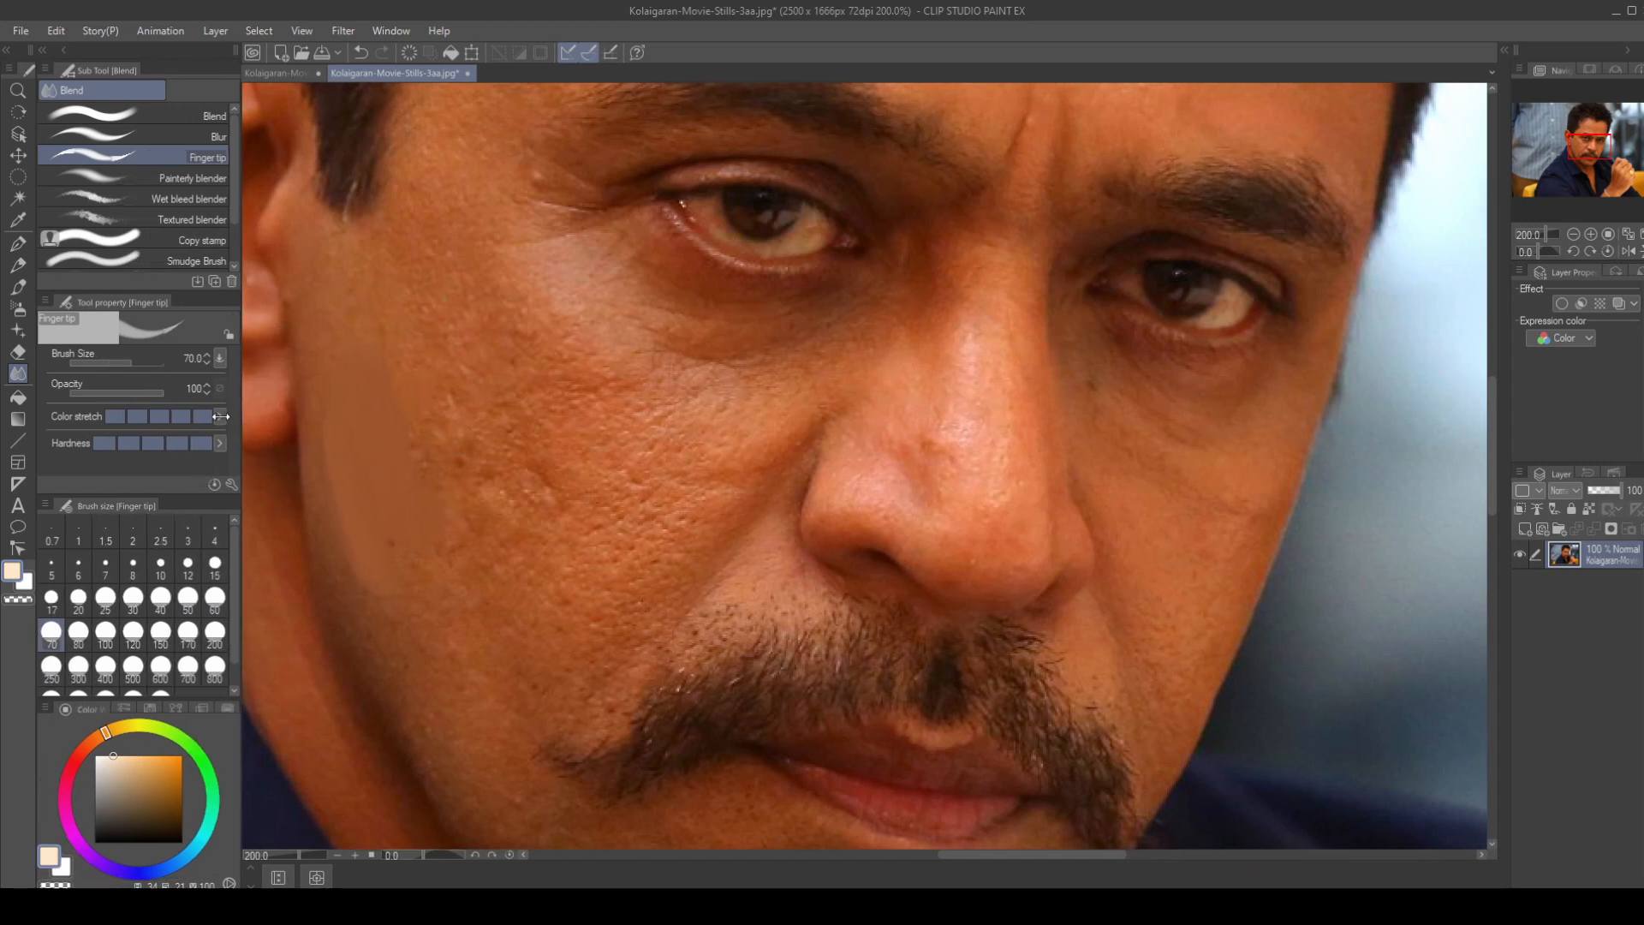
click(178, 416)
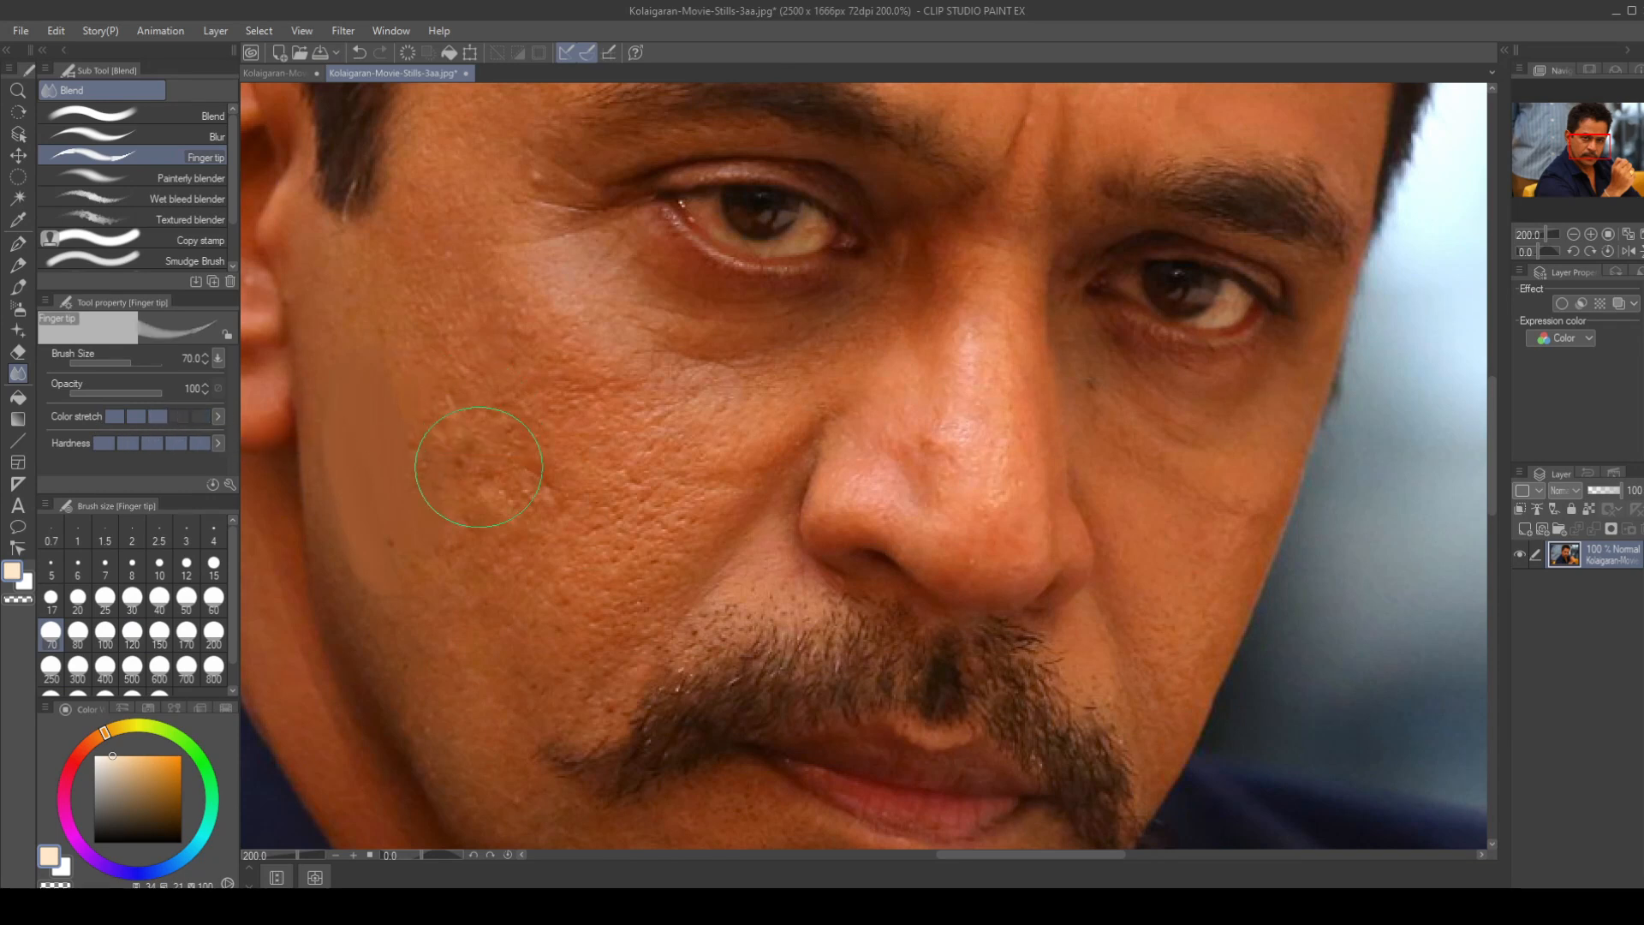
click(142, 415)
mouse_move(276, 429)
mouse_down()
mouse_move(450, 415)
mouse_move(463, 432)
mouse_move(476, 387)
mouse_move(423, 402)
mouse_move(430, 419)
mouse_move(436, 325)
mouse_move(408, 365)
mouse_up()
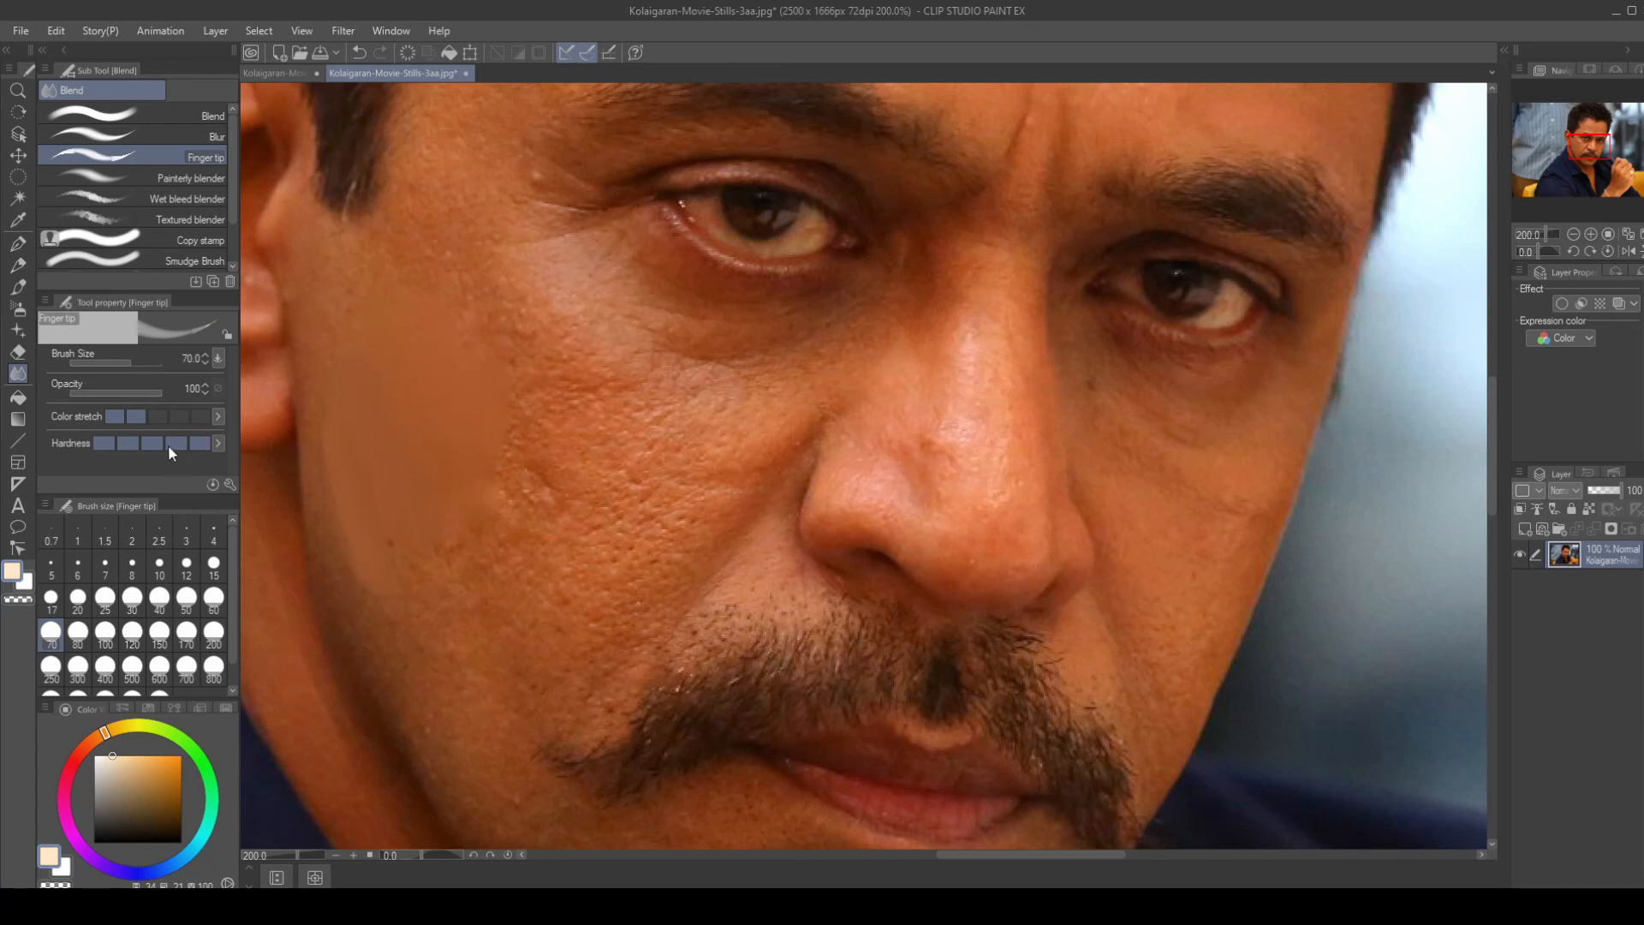
- Lower the Finger tip brush's hardness to level 3 and reduce its size to 40
click(131, 444)
click(110, 444)
click(127, 445)
click(153, 445)
key(bracketleft)
key(bracketleft)
key(bracketleft)
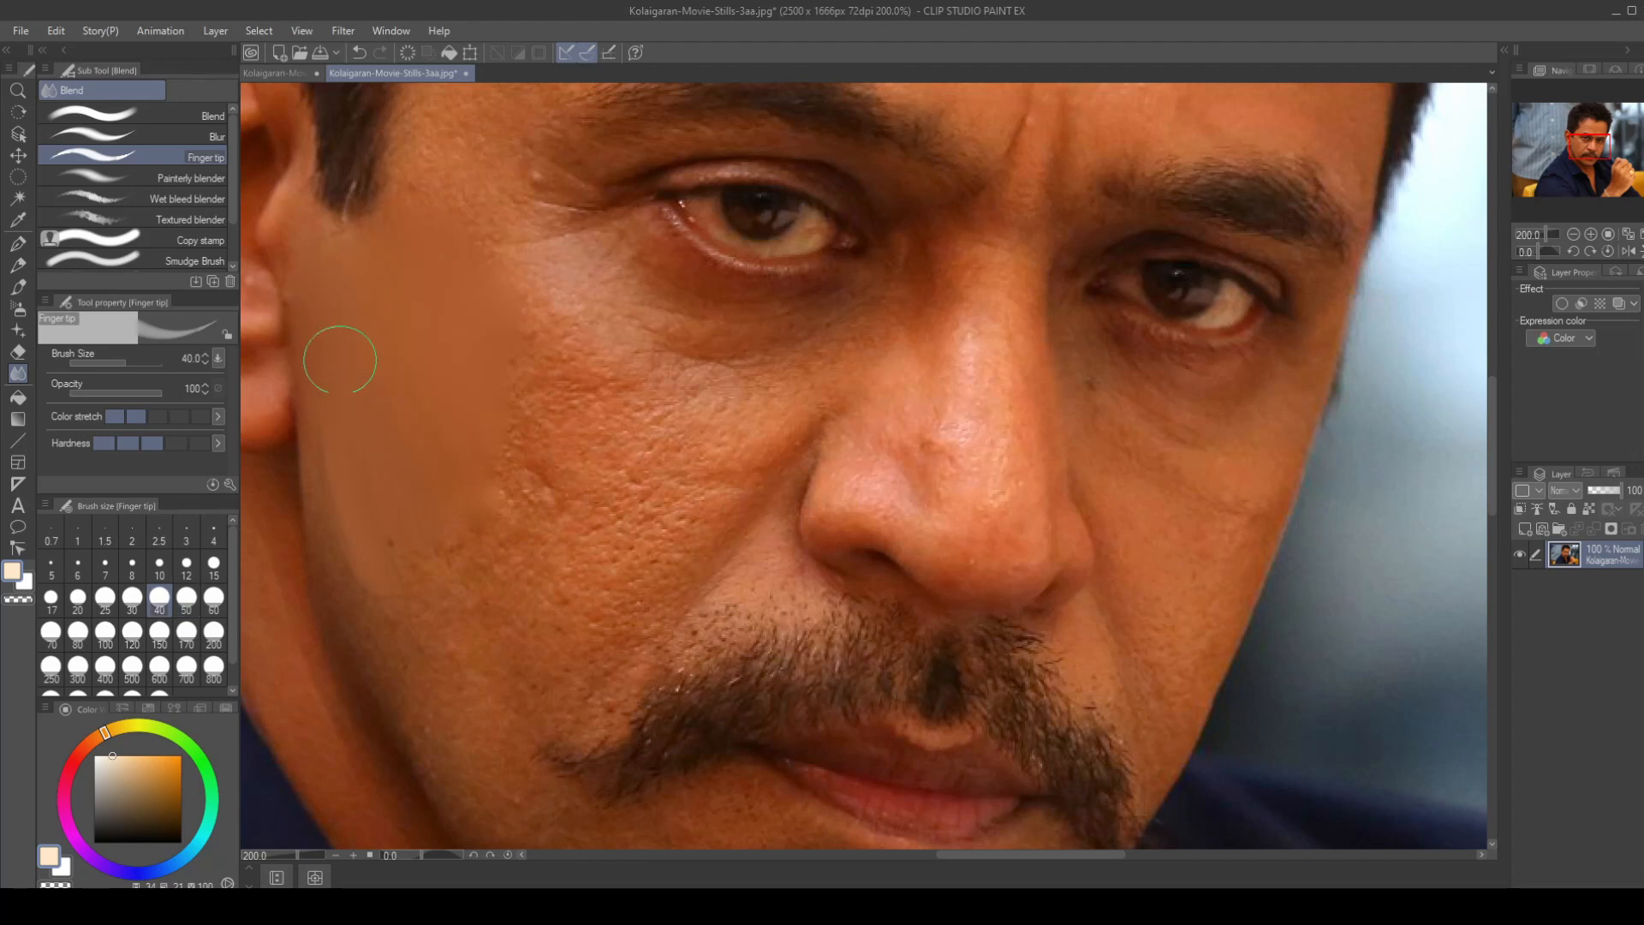
- Smooth the lower cheek and jawline at brush size 50, and raise the size to 60
key(bracketright)
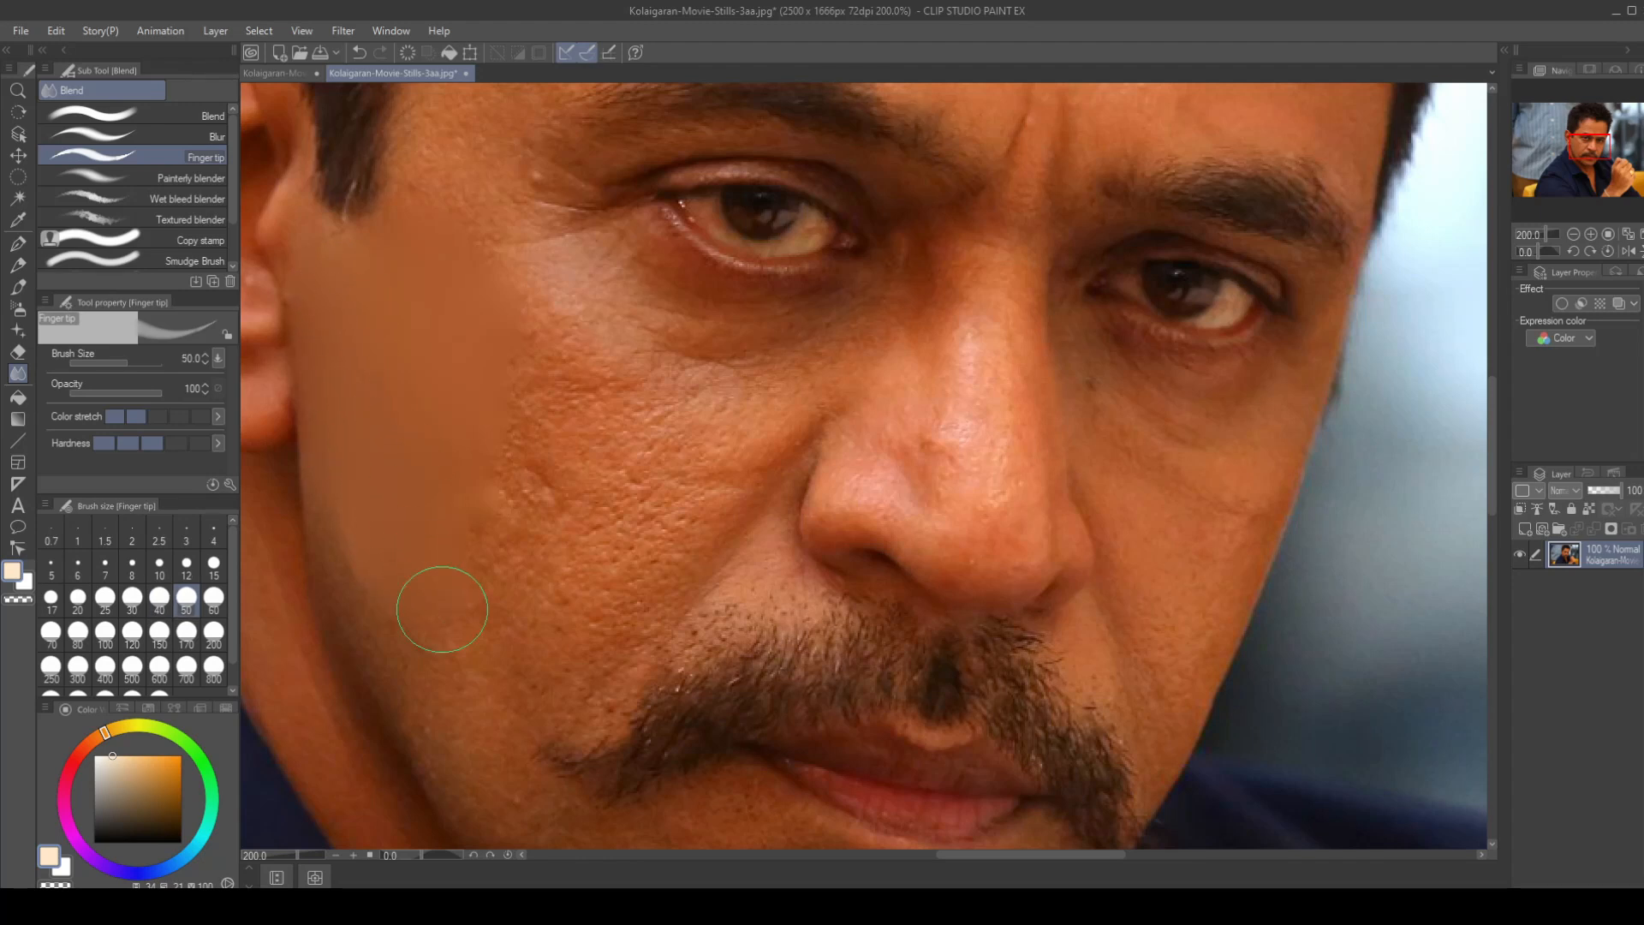
mouse_move(367, 478)
mouse_down()
mouse_move(365, 585)
mouse_move(357, 512)
mouse_move(399, 655)
mouse_move(365, 564)
mouse_move(446, 672)
mouse_up()
key(bracketright)
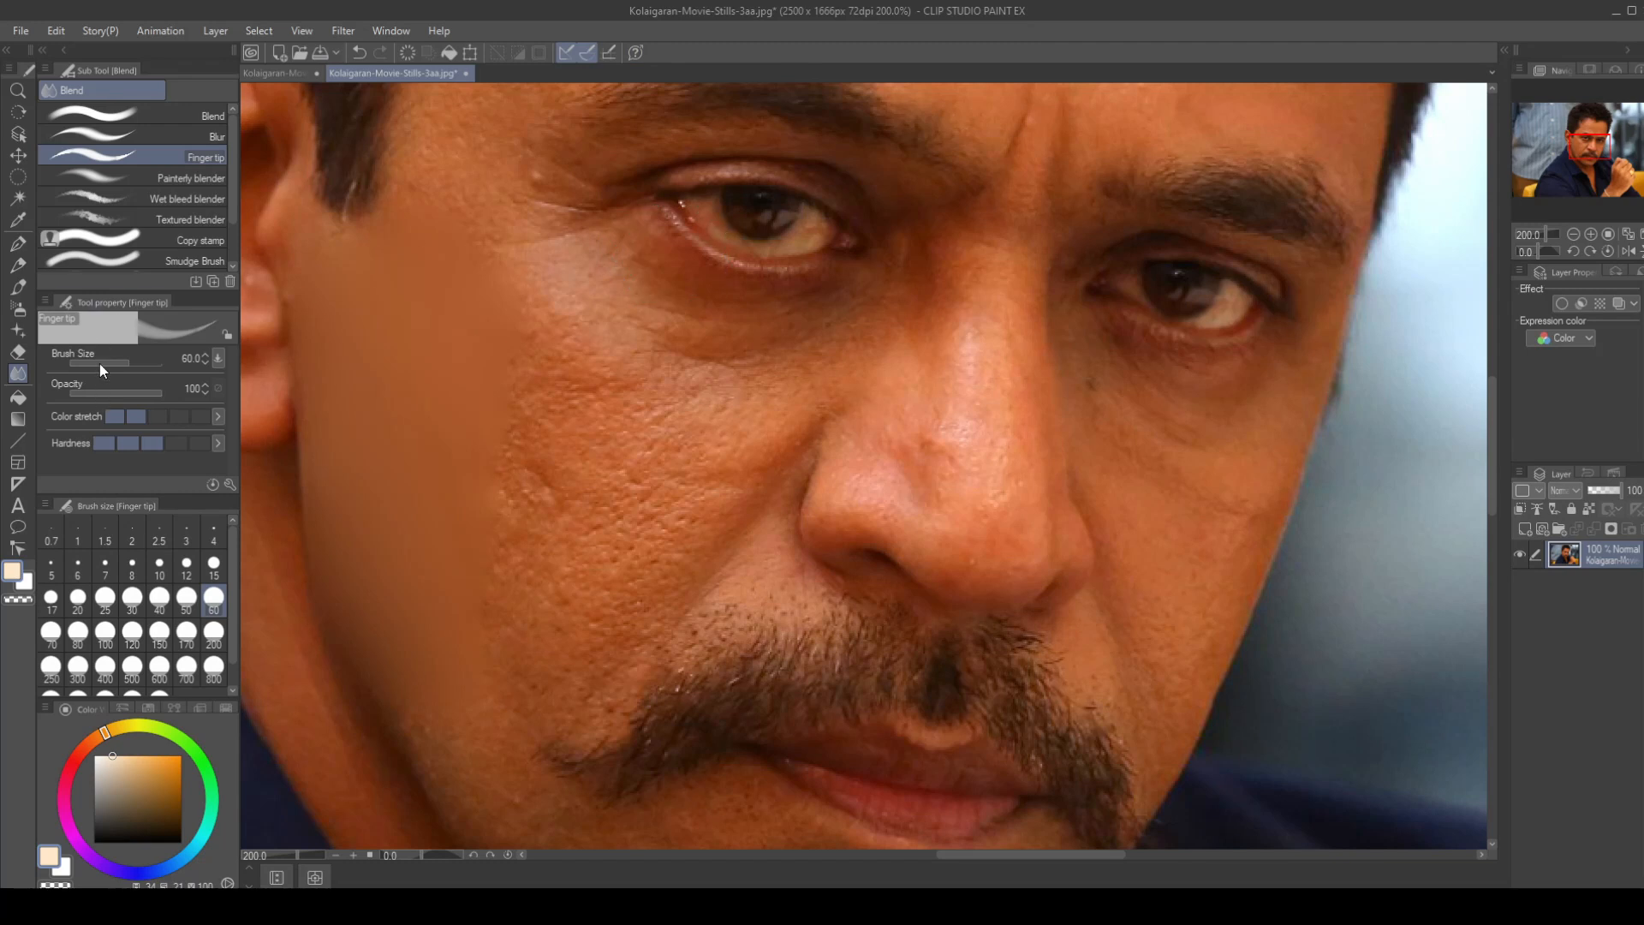
- Review the brush size dynamics and set the ink's Amount of paint to 1 in the Finger tip's detailed settings
click(218, 358)
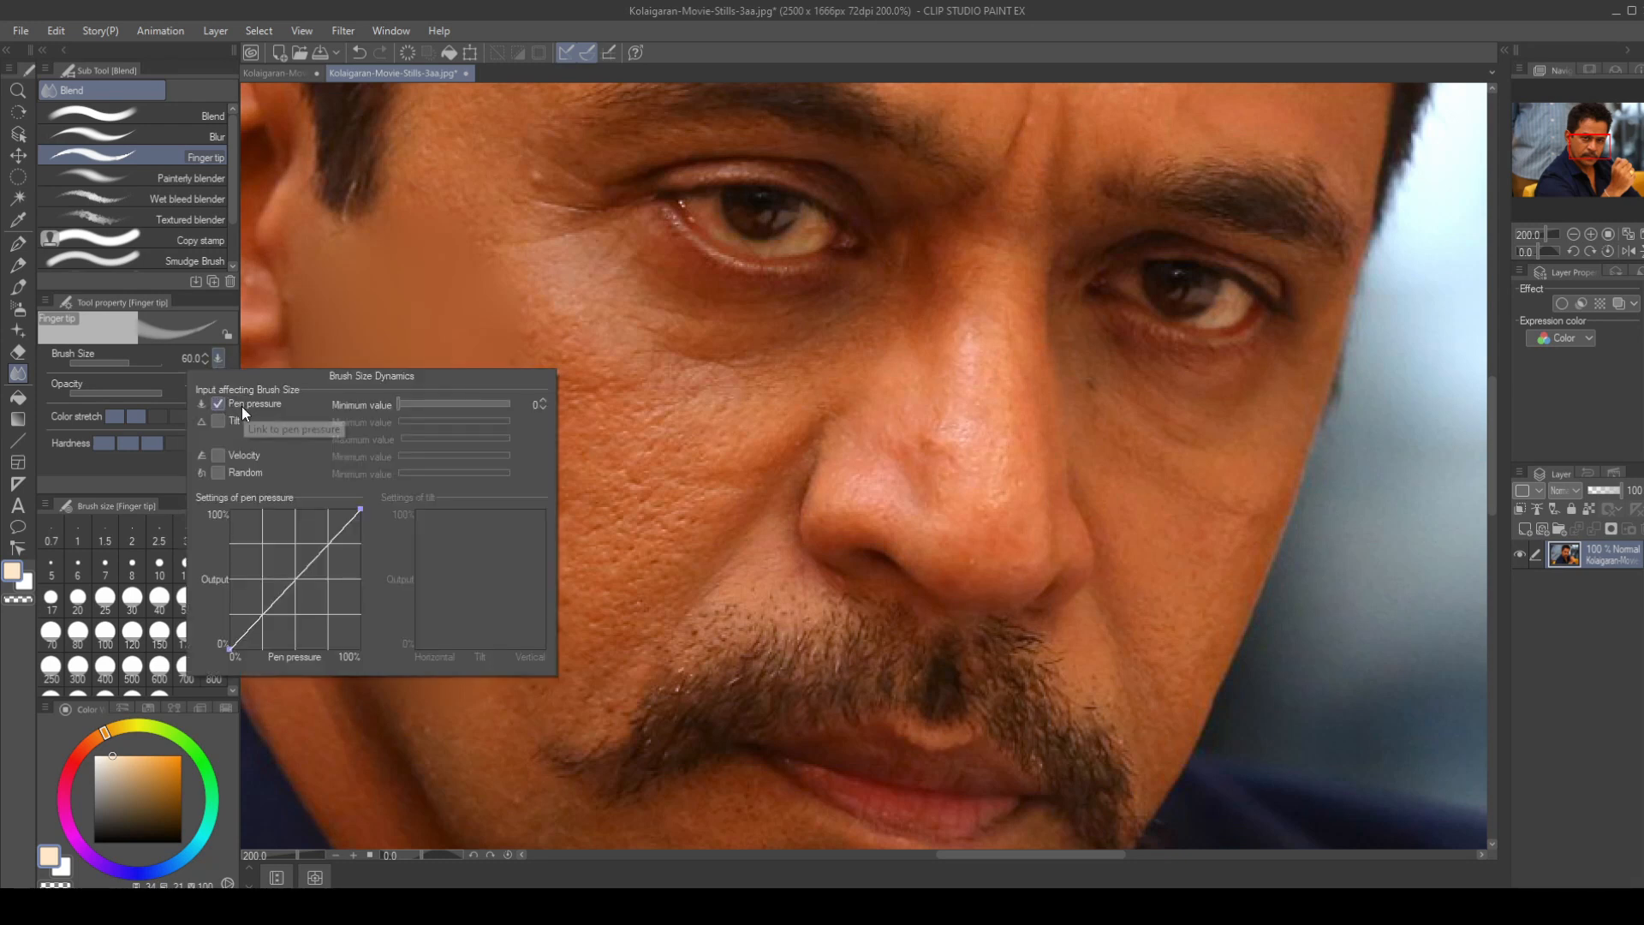
click(229, 357)
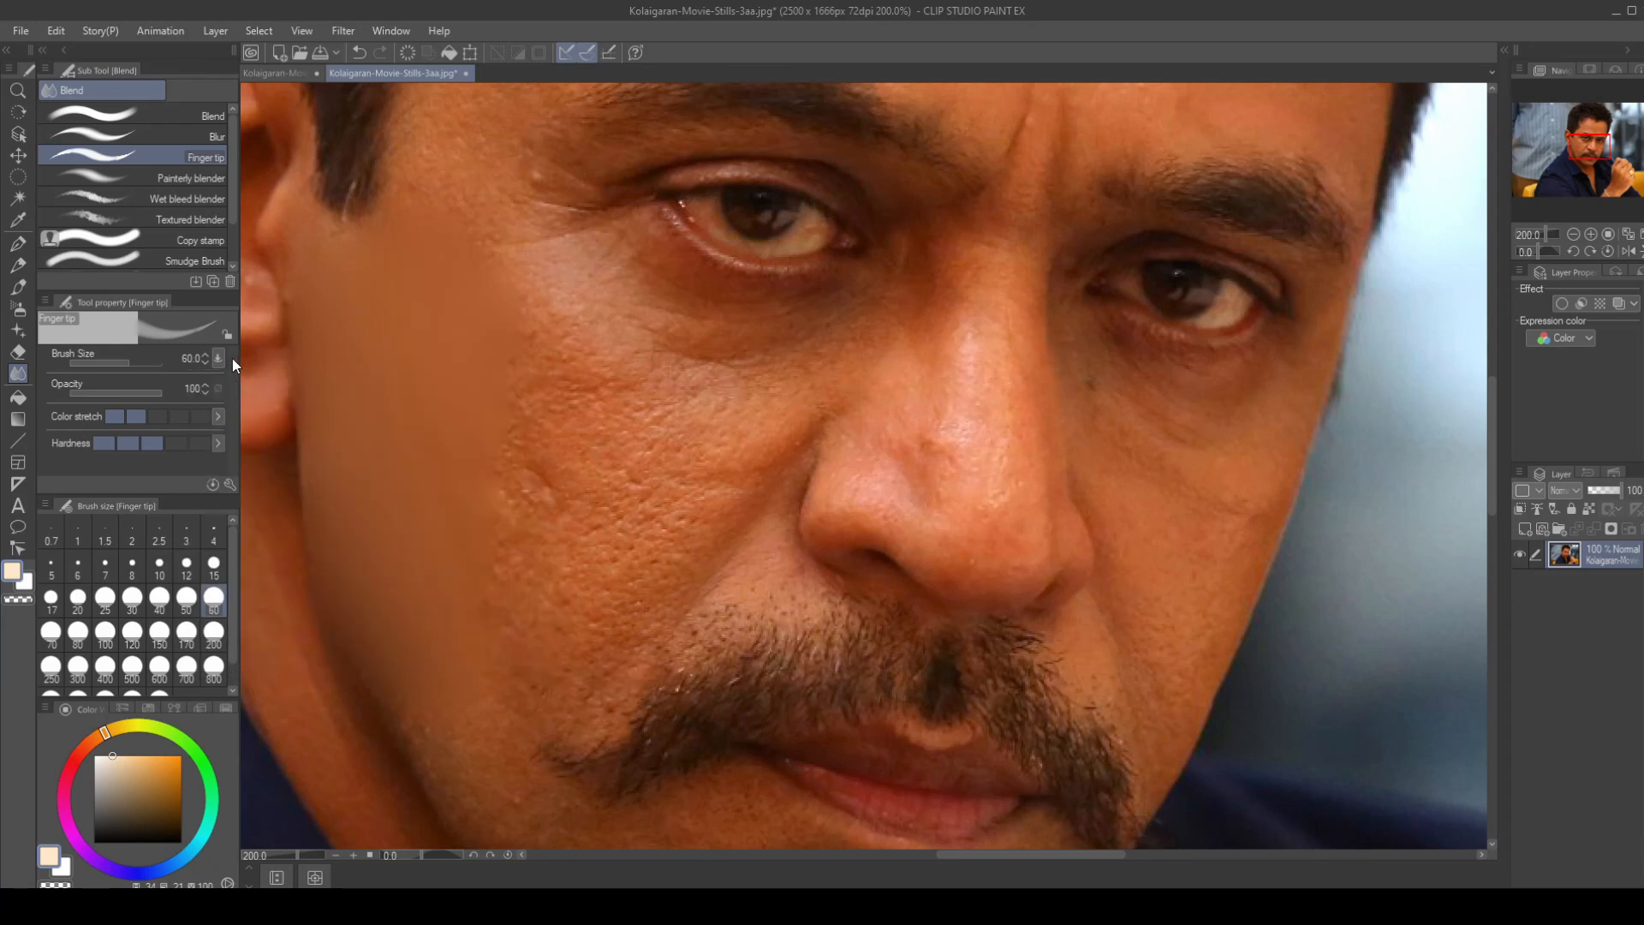
click(230, 485)
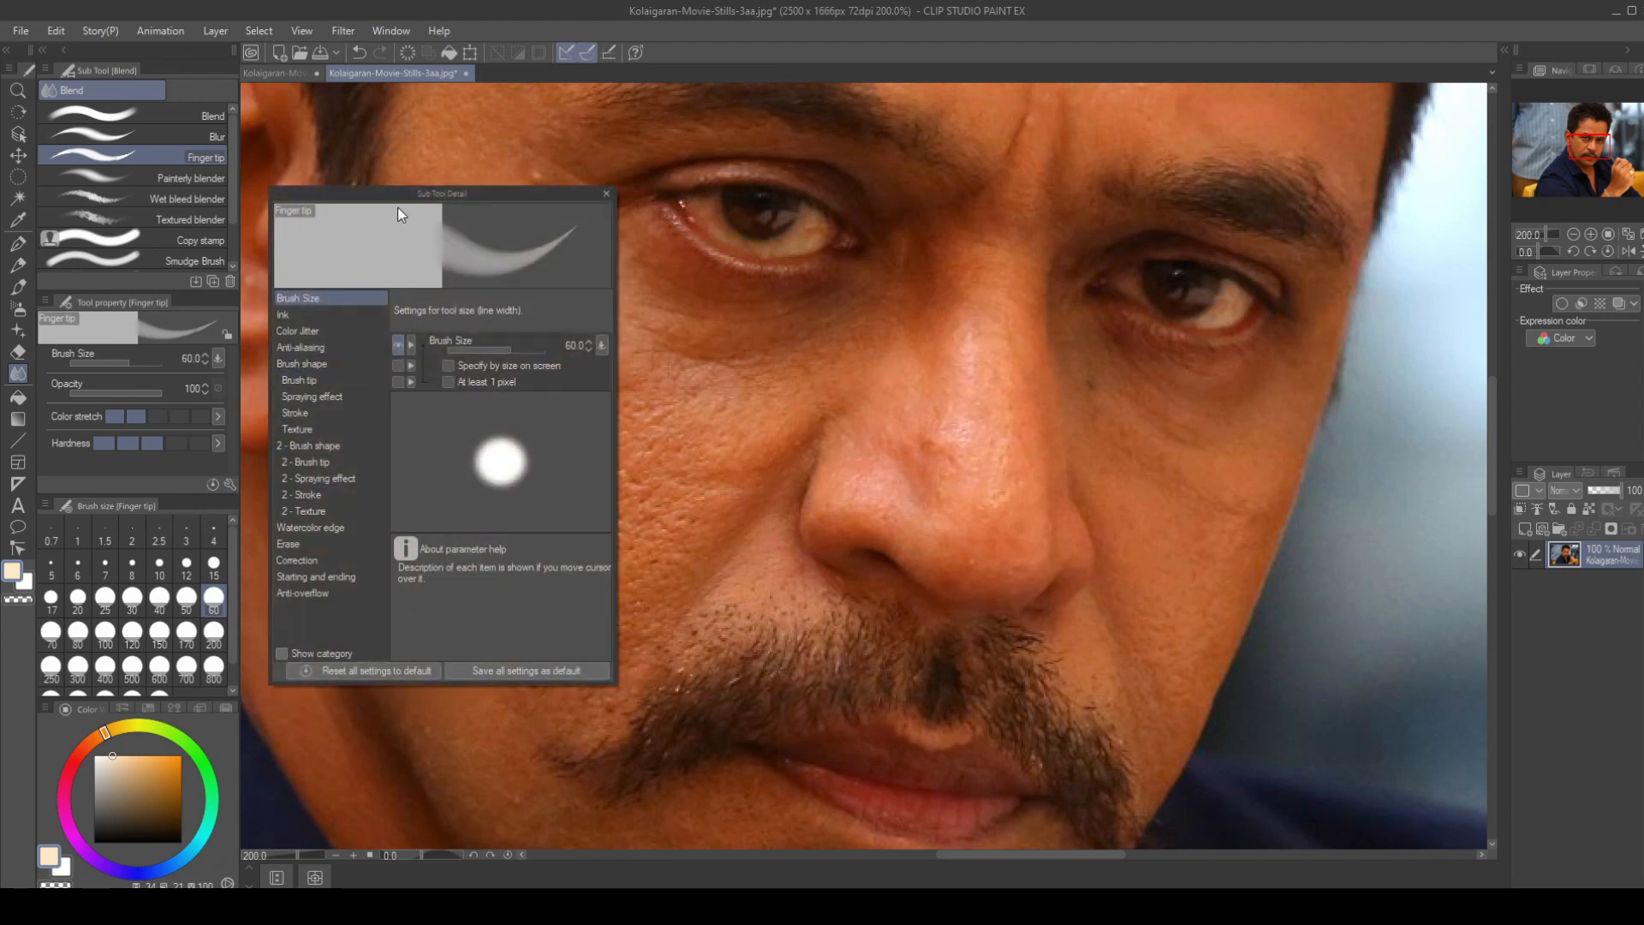
mouse_move(388, 203)
mouse_down()
mouse_move(562, 245)
mouse_move(1178, 299)
mouse_move(611, 351)
mouse_move(426, 206)
mouse_move(635, 267)
mouse_move(859, 286)
mouse_up()
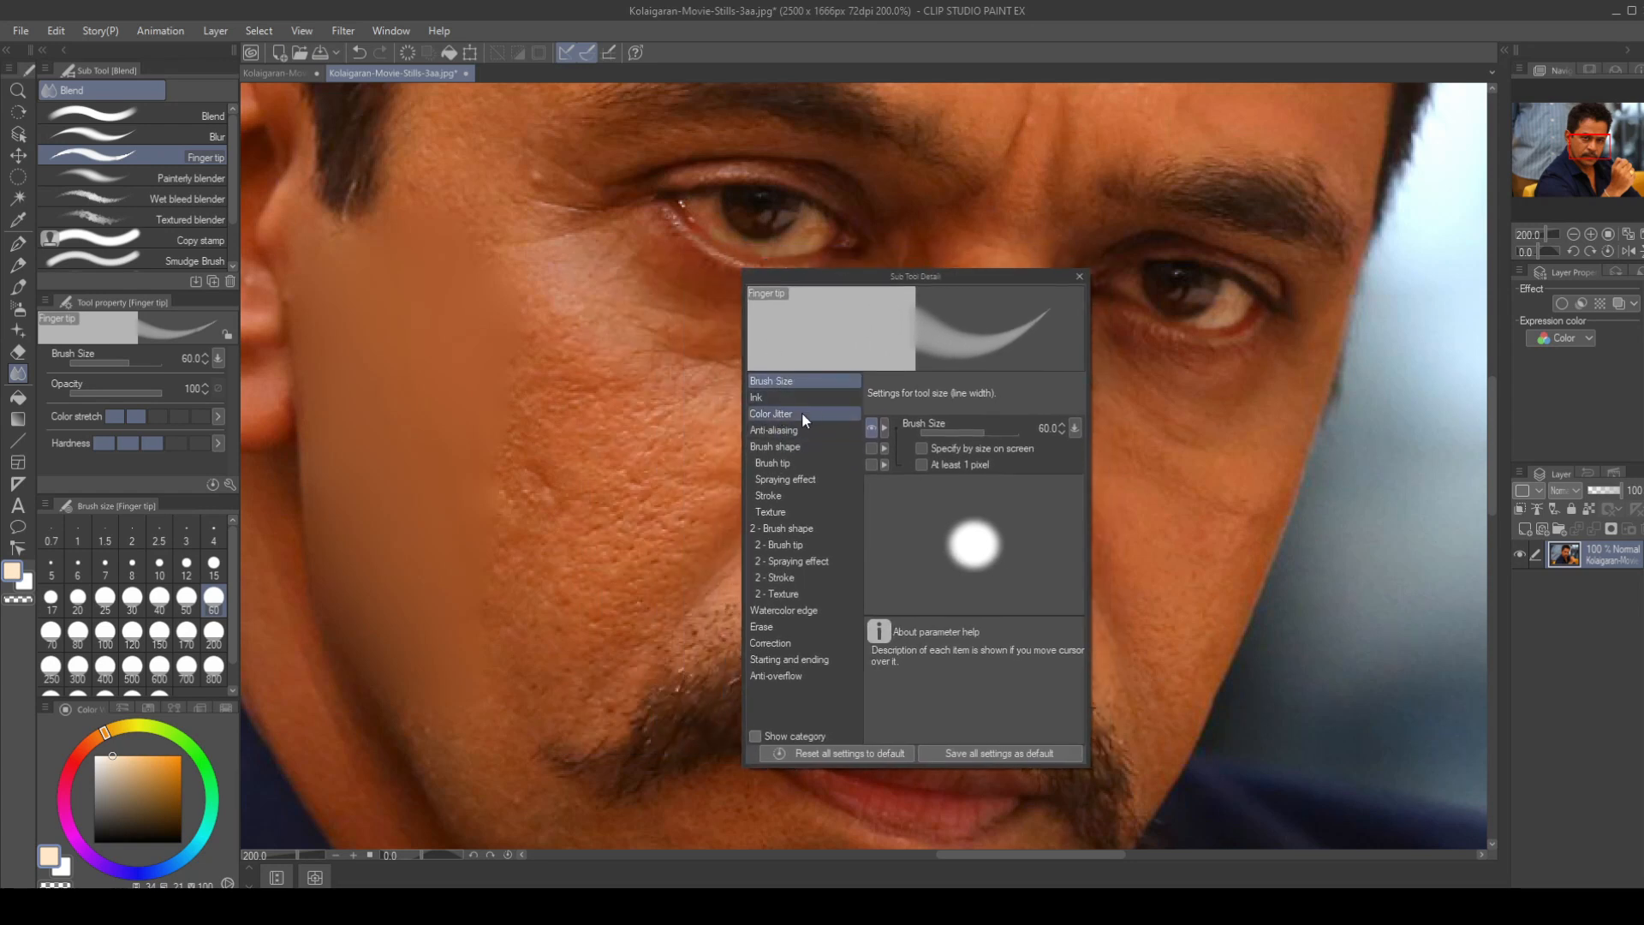
click(771, 399)
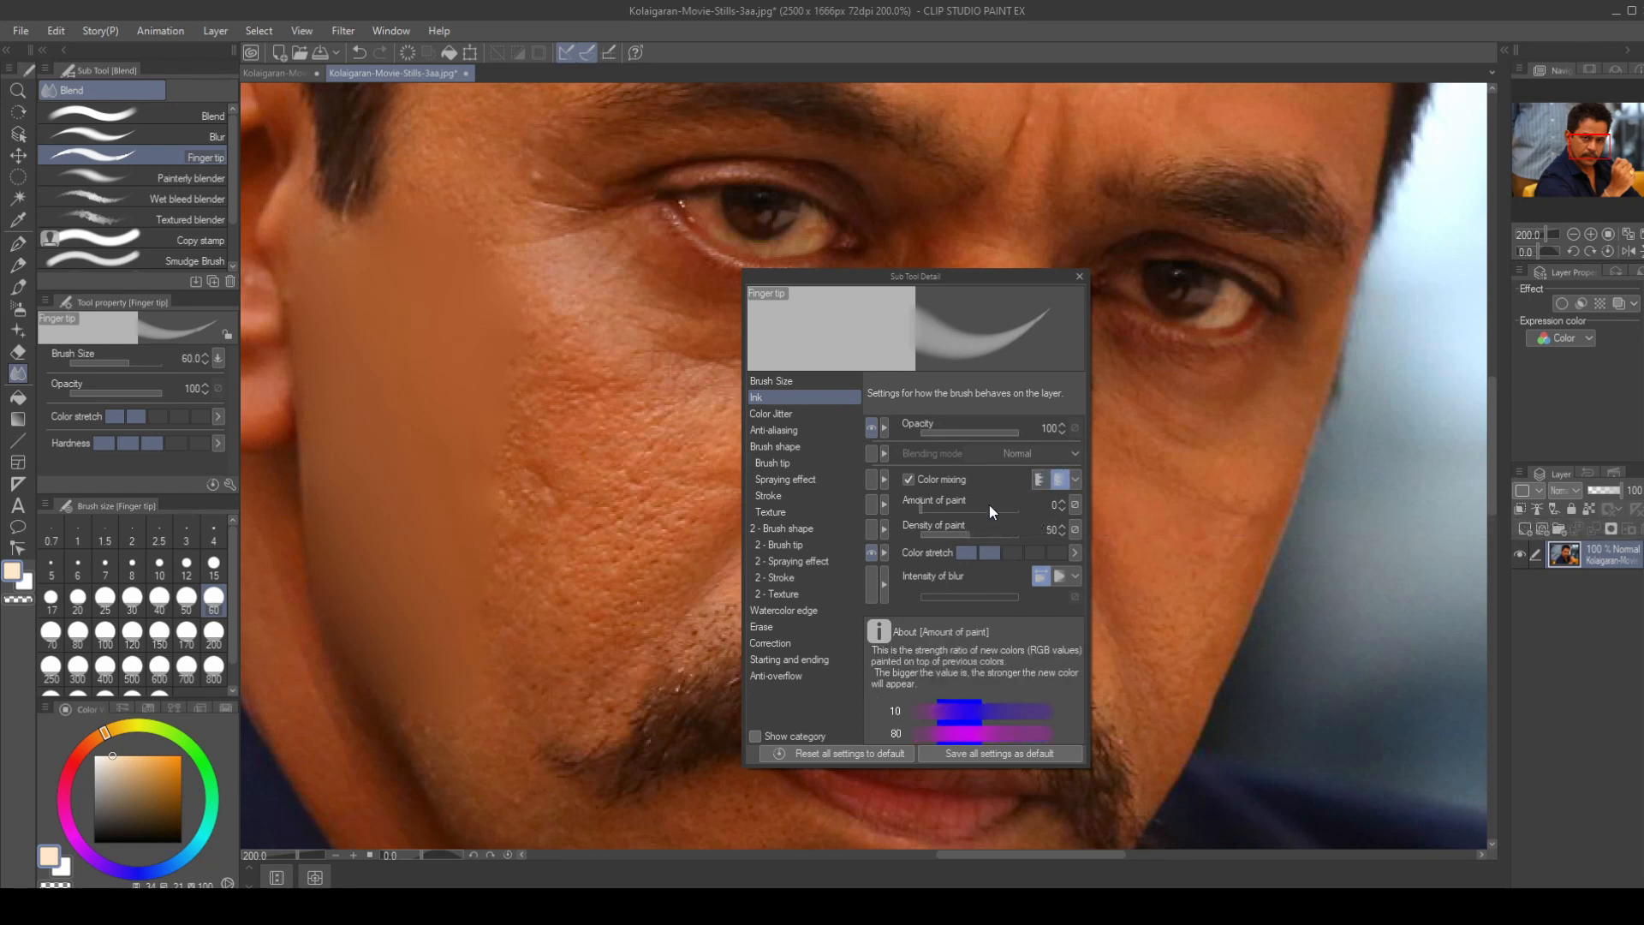
click(1061, 502)
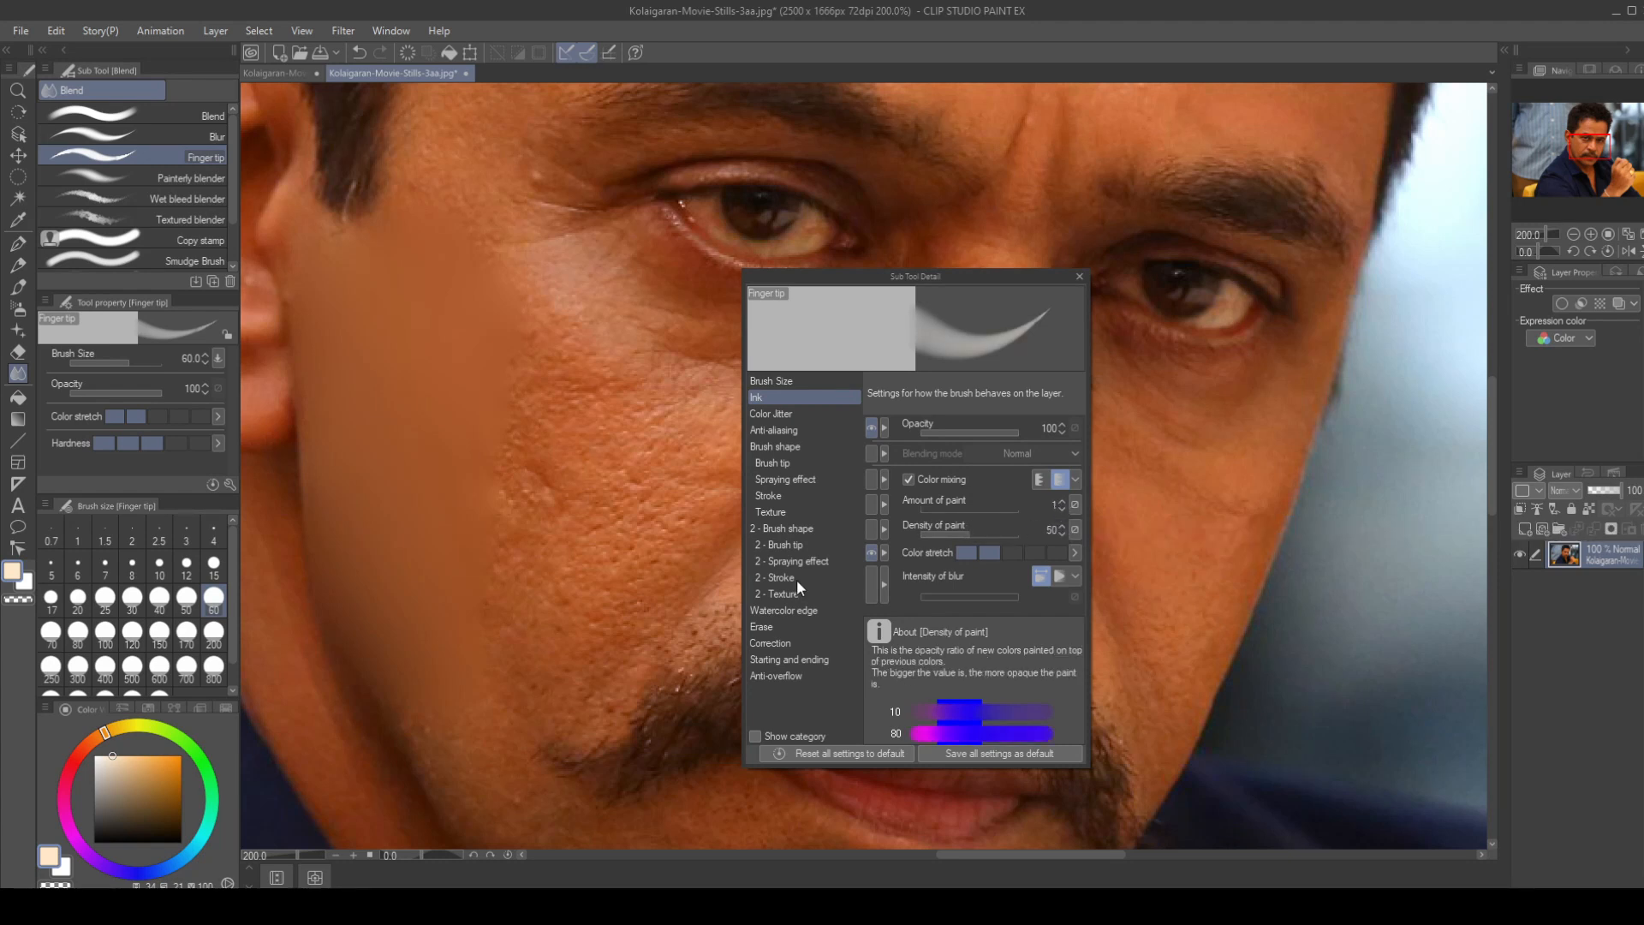
- Choose a light green color and blend it over the outer cheek and down the jawline, reducing the brush size to 40
click(209, 798)
click(149, 757)
mouse_move(435, 446)
mouse_down()
mouse_move(431, 291)
mouse_move(414, 383)
mouse_move(390, 373)
mouse_move(382, 314)
mouse_move(356, 397)
mouse_move(356, 299)
mouse_move(347, 456)
mouse_move(352, 278)
mouse_move(351, 465)
mouse_move(363, 287)
mouse_move(368, 509)
mouse_move(366, 316)
mouse_move(368, 422)
mouse_move(406, 221)
mouse_move(378, 368)
mouse_move(402, 233)
mouse_move(405, 466)
mouse_move(420, 327)
mouse_move(392, 552)
mouse_move(372, 424)
mouse_move(389, 572)
mouse_move(364, 527)
mouse_move(375, 576)
mouse_move(352, 478)
mouse_up()
key(bracketleft)
key(bracketleft)
key(bracketleft)
key(bracketleft)
key(bracketright)
key(bracketright)
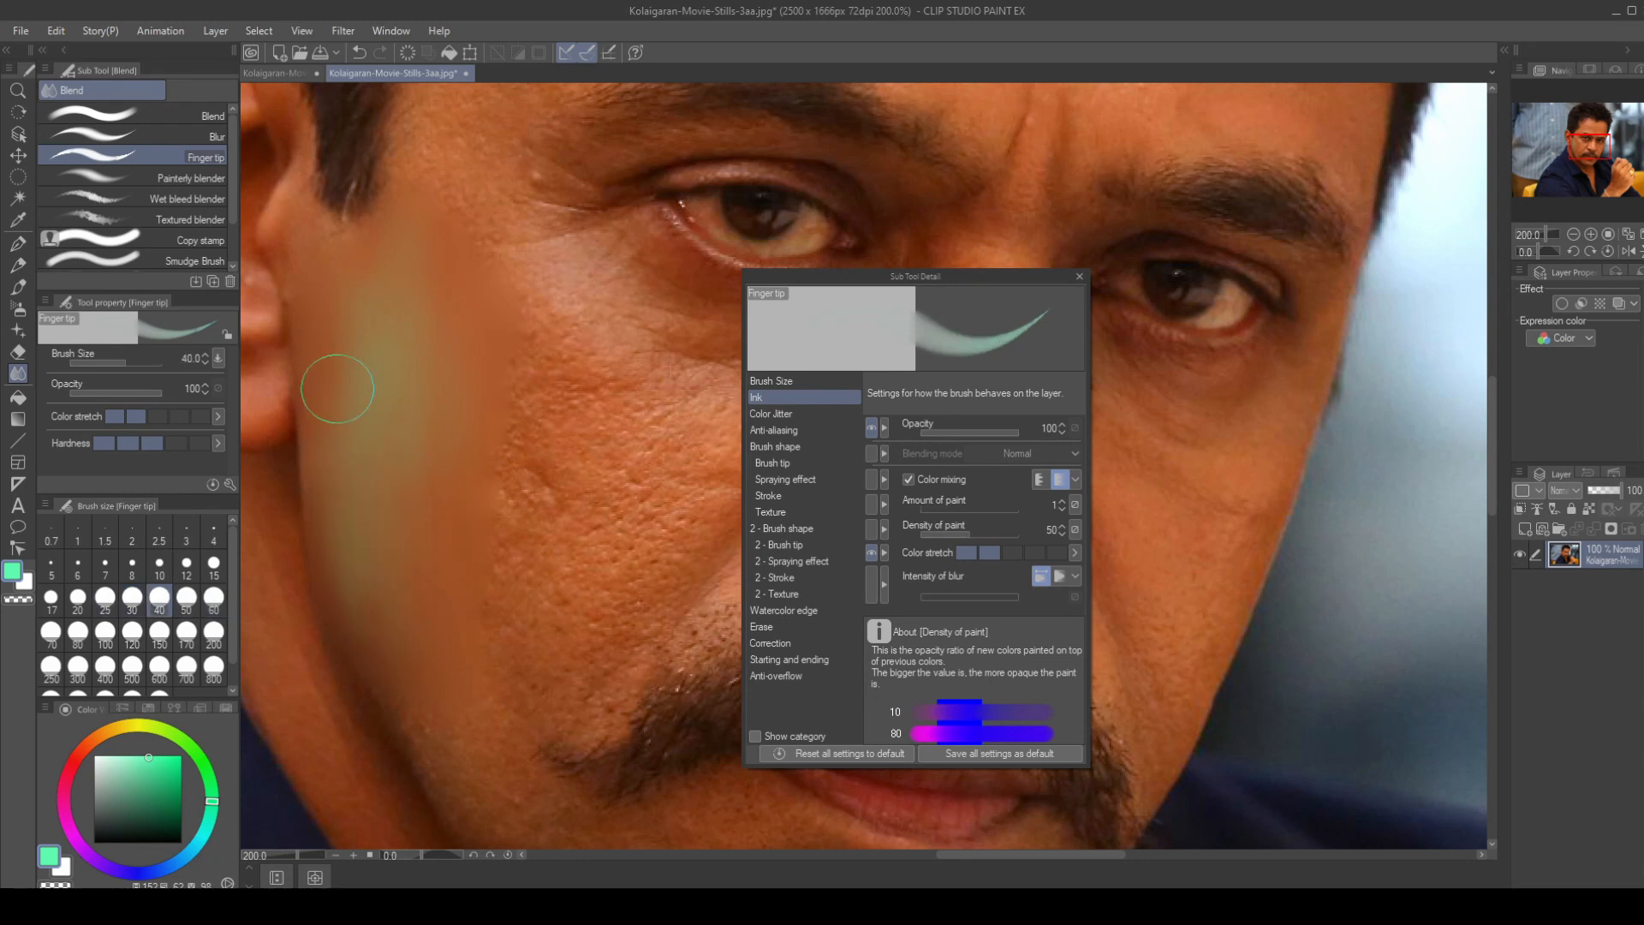
drag(333, 511, 459, 799)
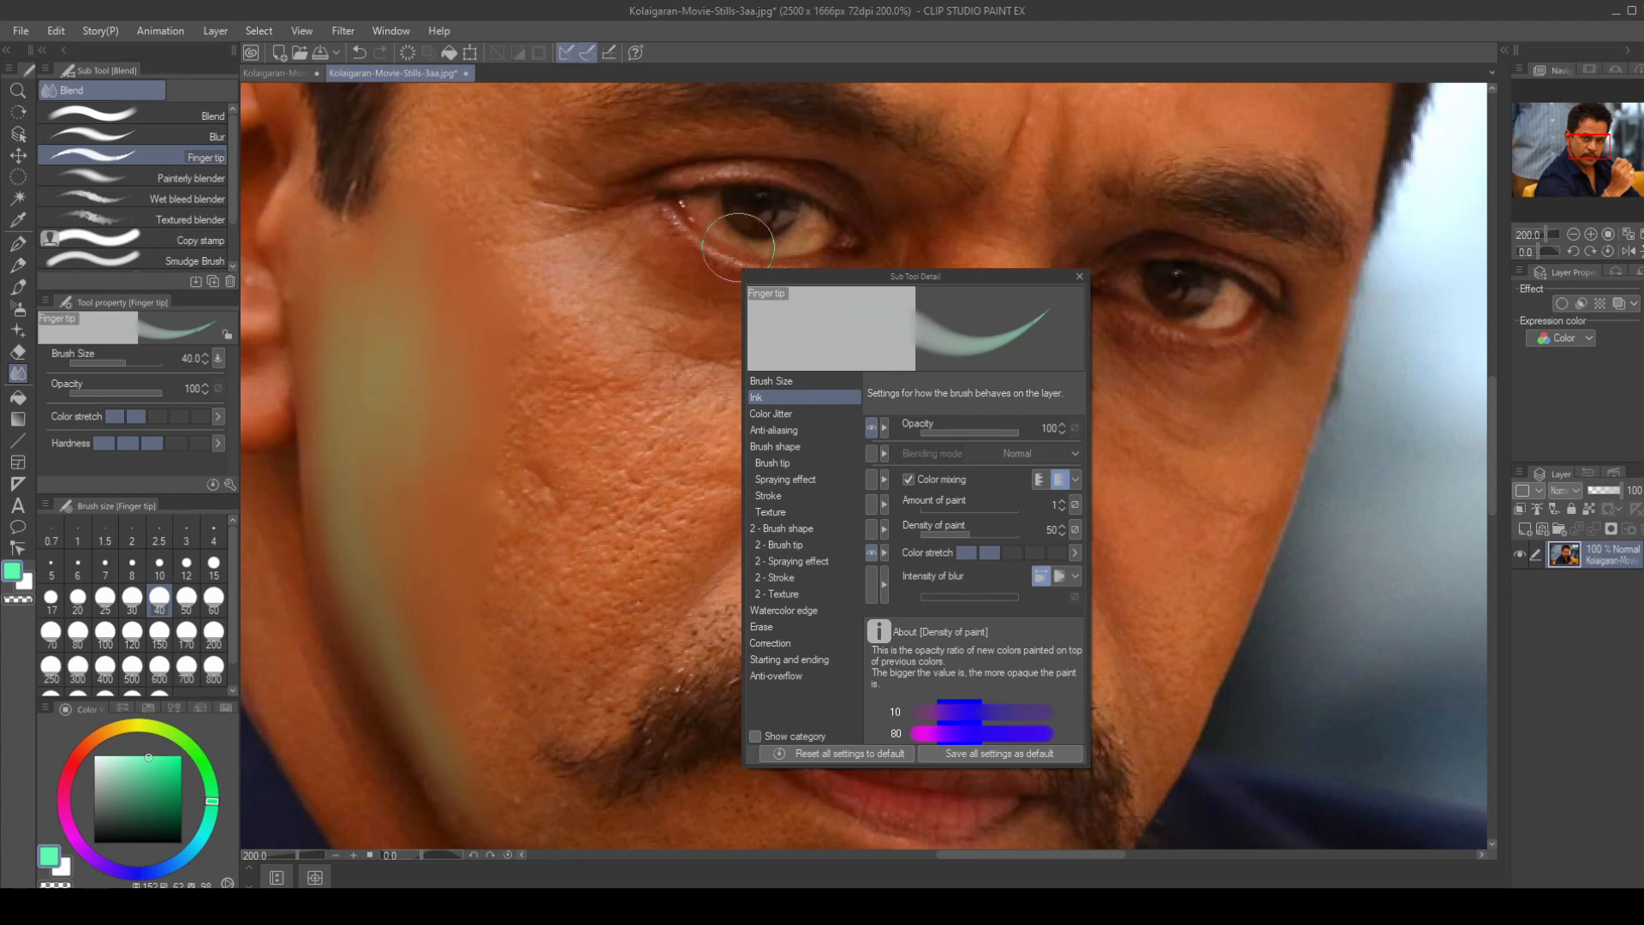
- Choose a light purple color and blend it onto the nose, reducing the brush size to 20
drag(774, 219, 488, 317)
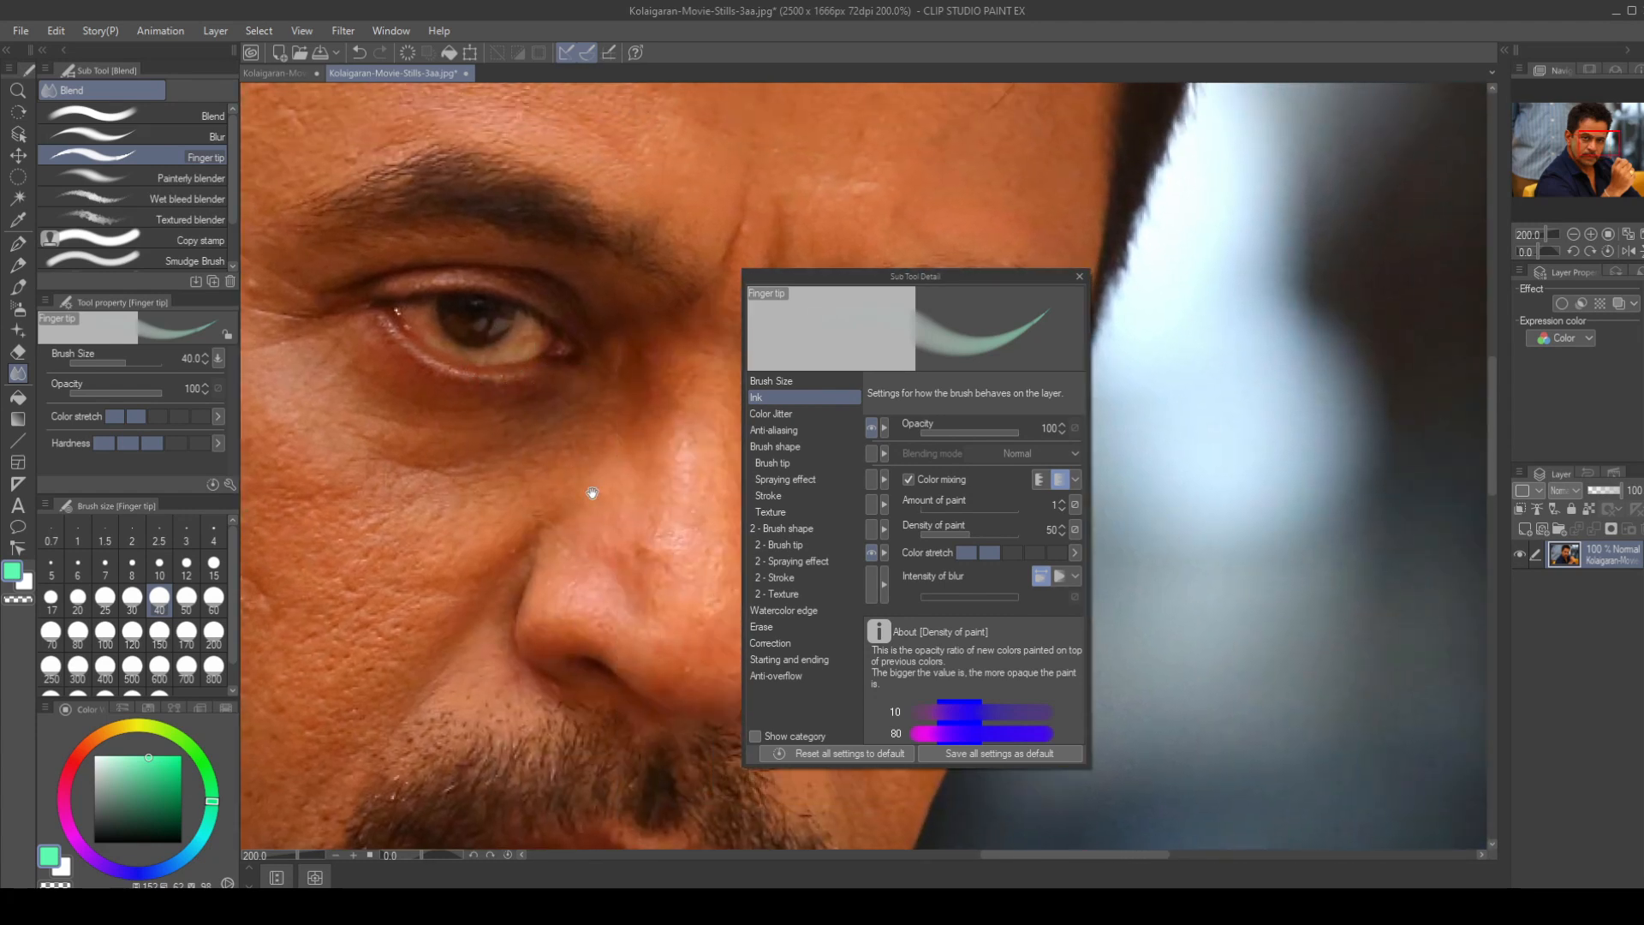
drag(641, 520, 509, 423)
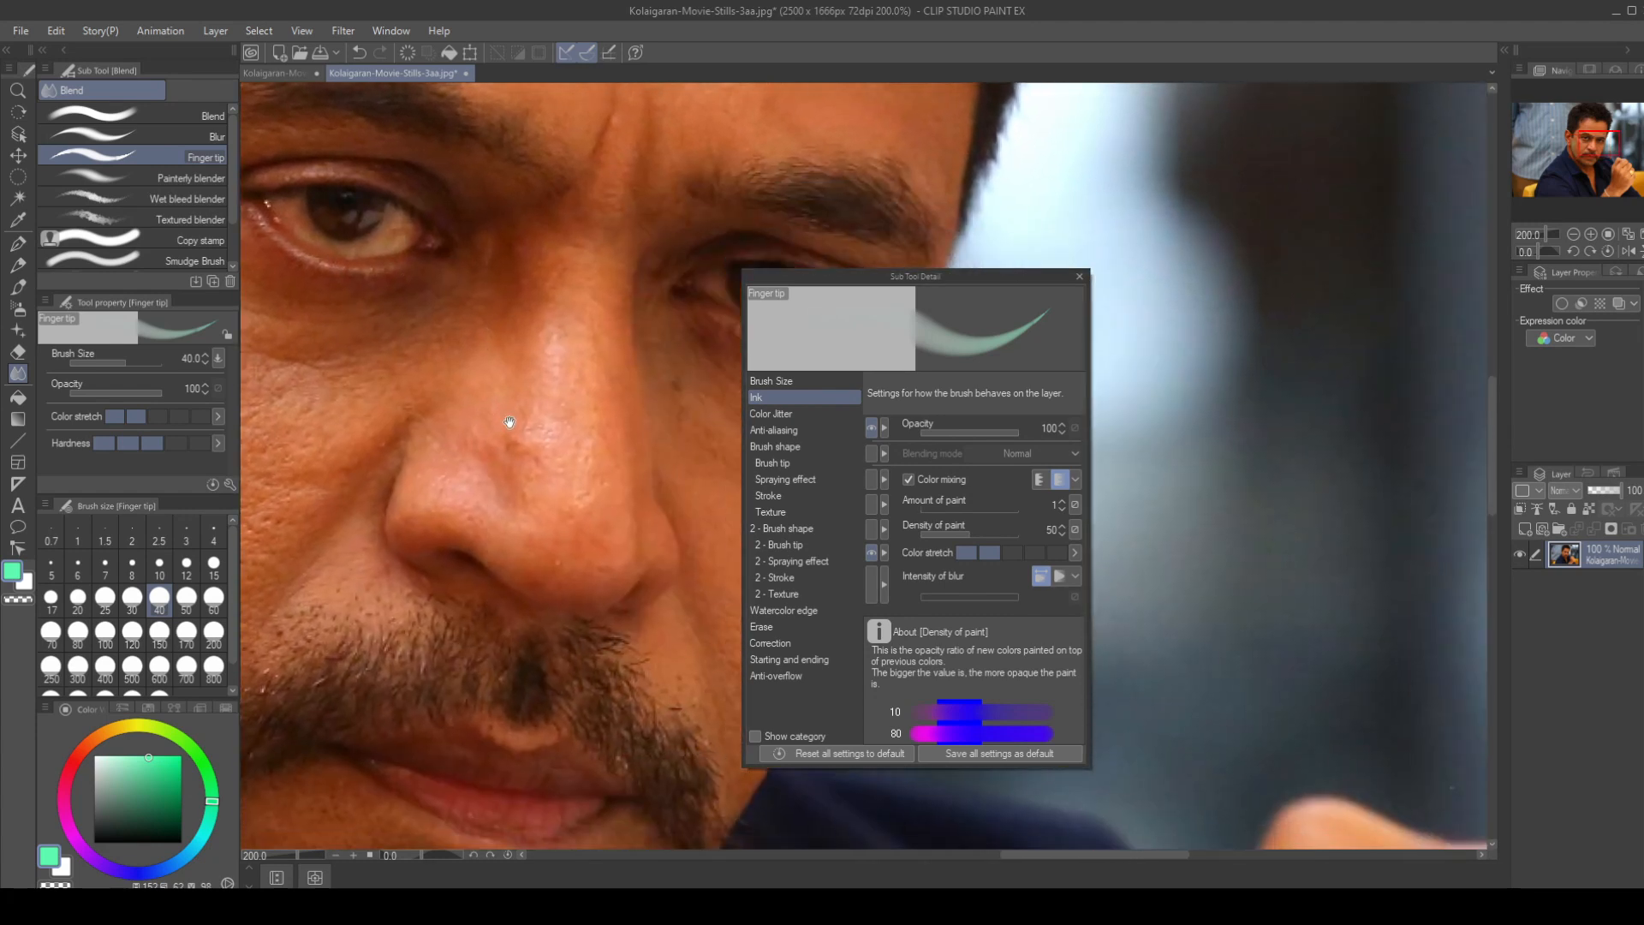
click(85, 849)
click(131, 758)
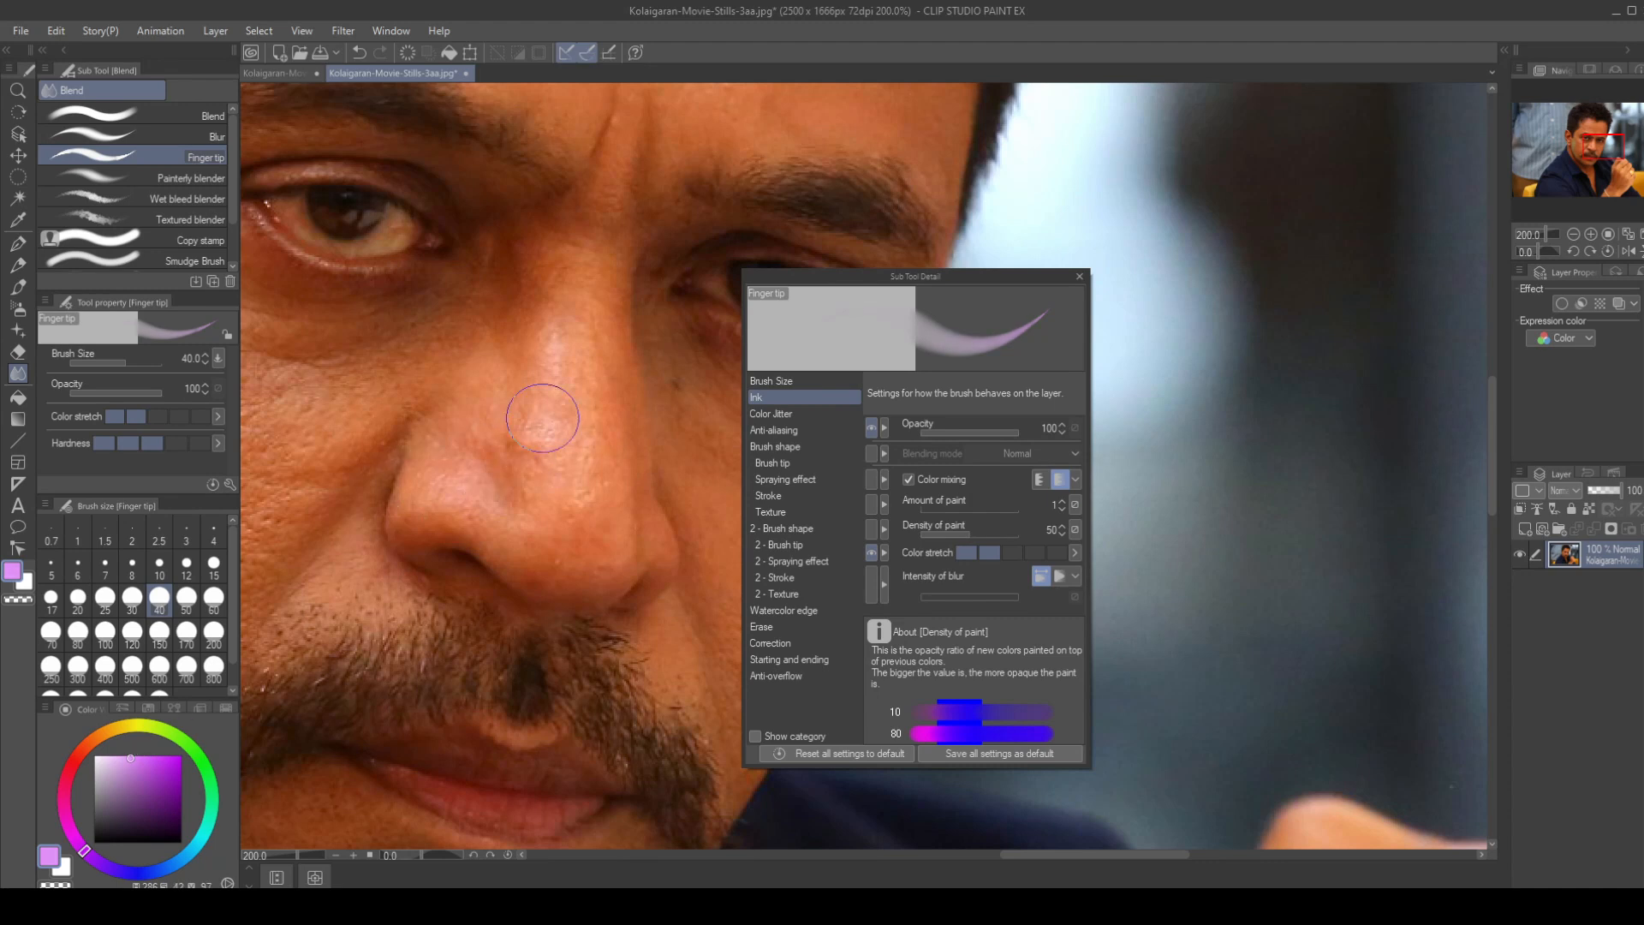
click(546, 408)
key(bracketleft)
key(bracketleft)
key(bracketleft)
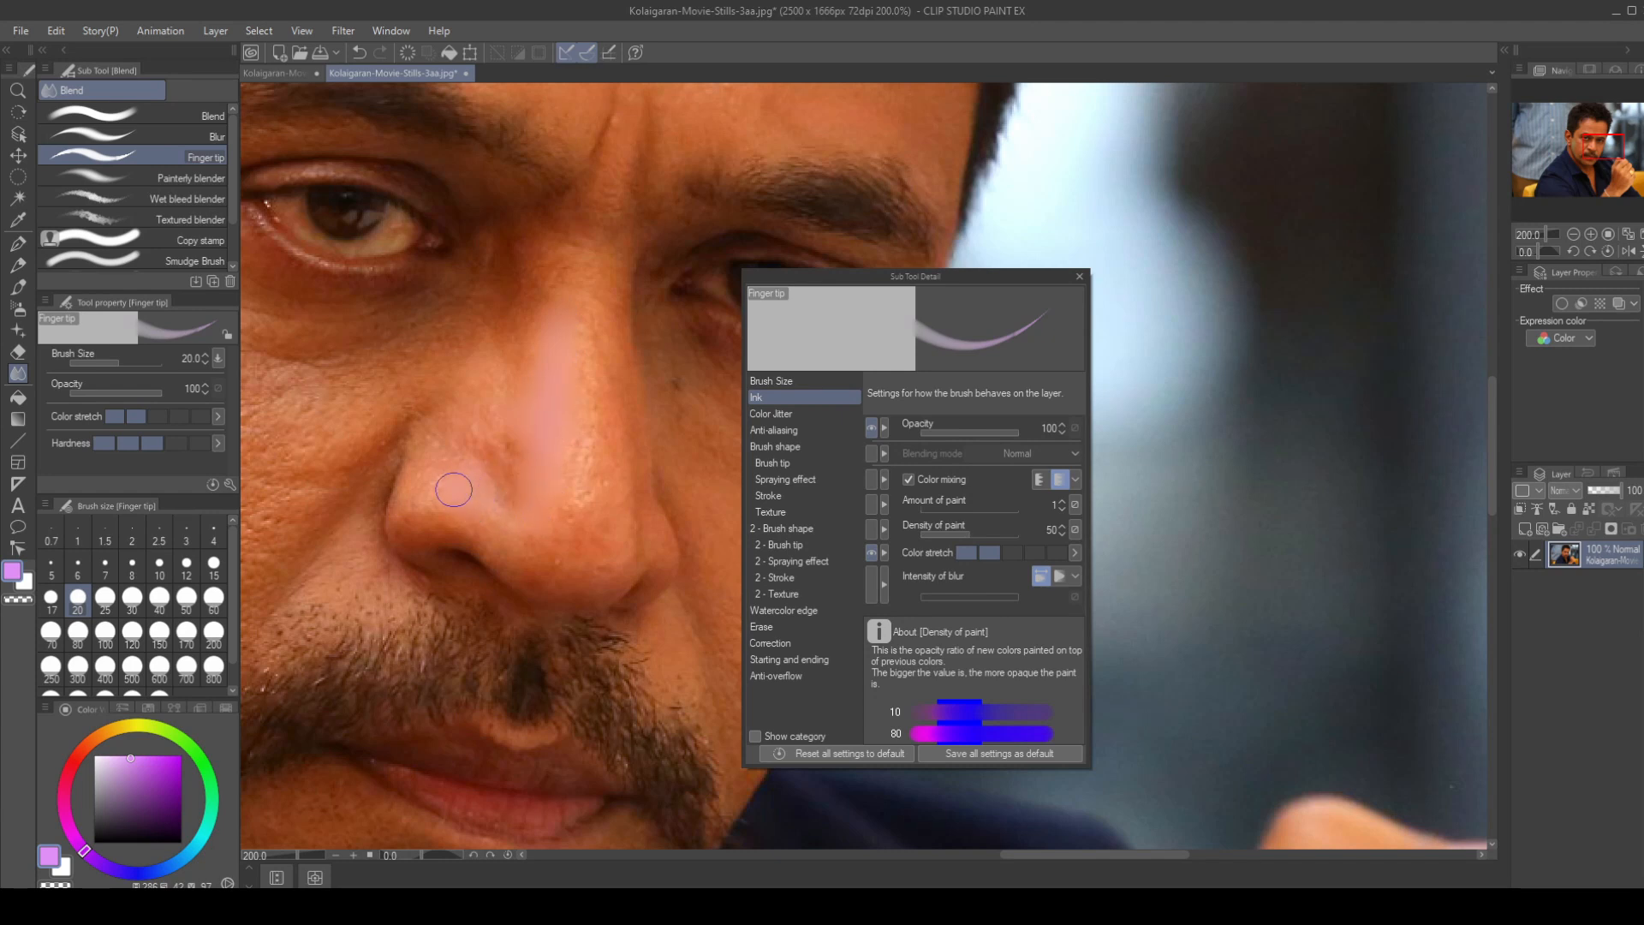
- Raise the ink's Amount of paint to 7 and paint a stronger purple streak down the side of the nose bridge
drag(597, 450, 691, 402)
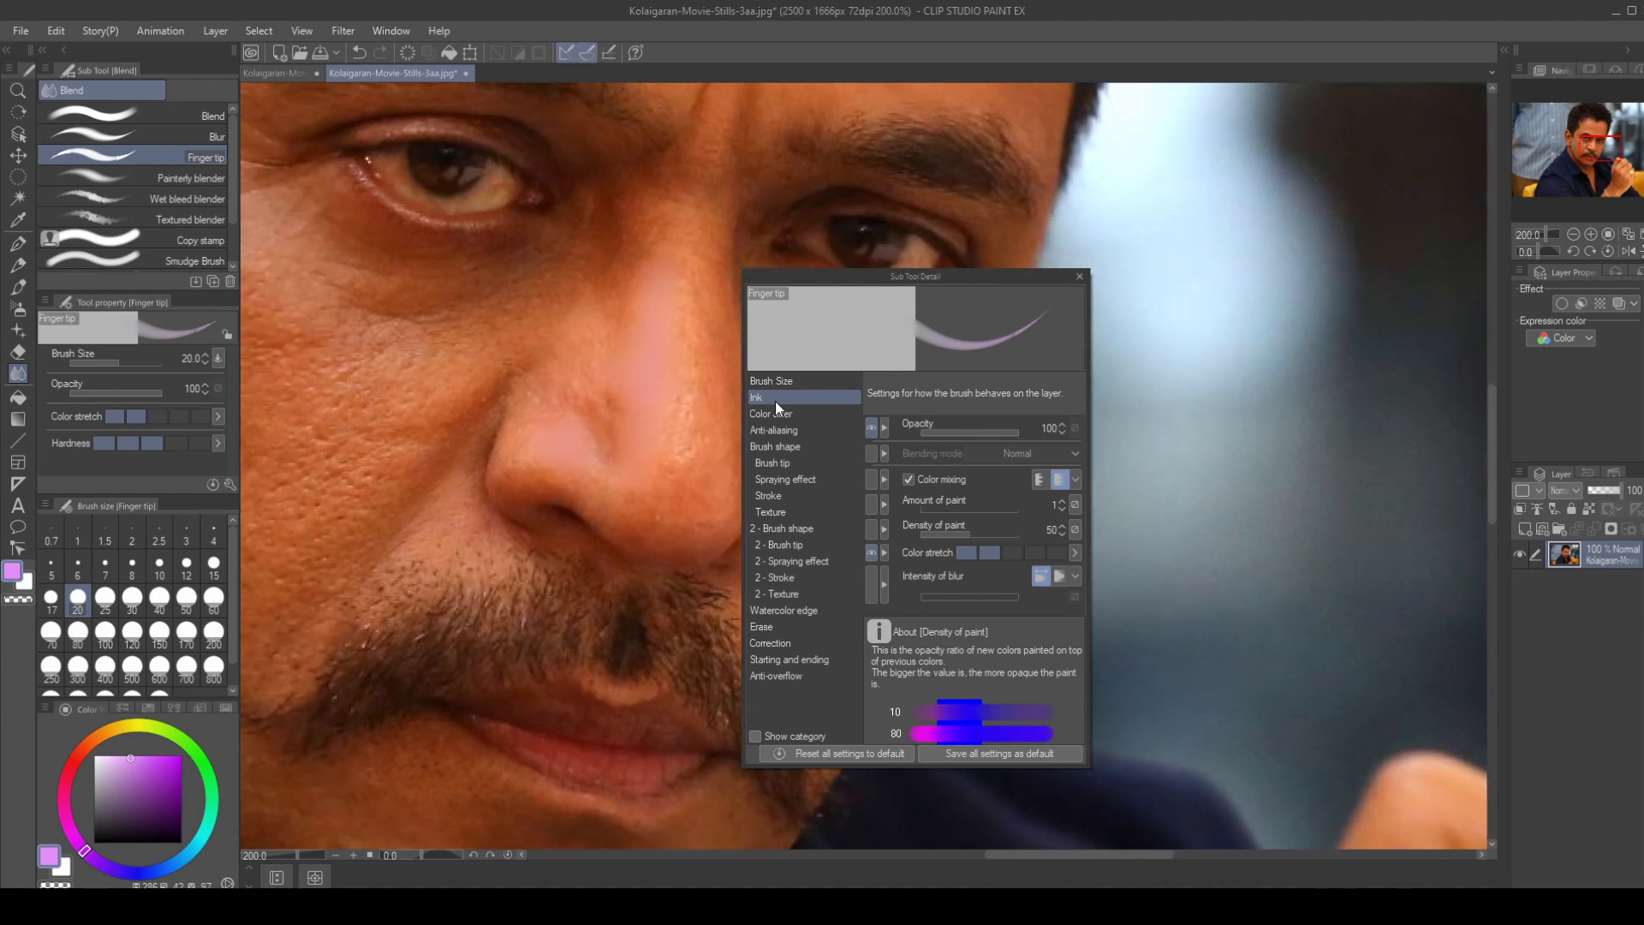
click(1064, 502)
click(1064, 502)
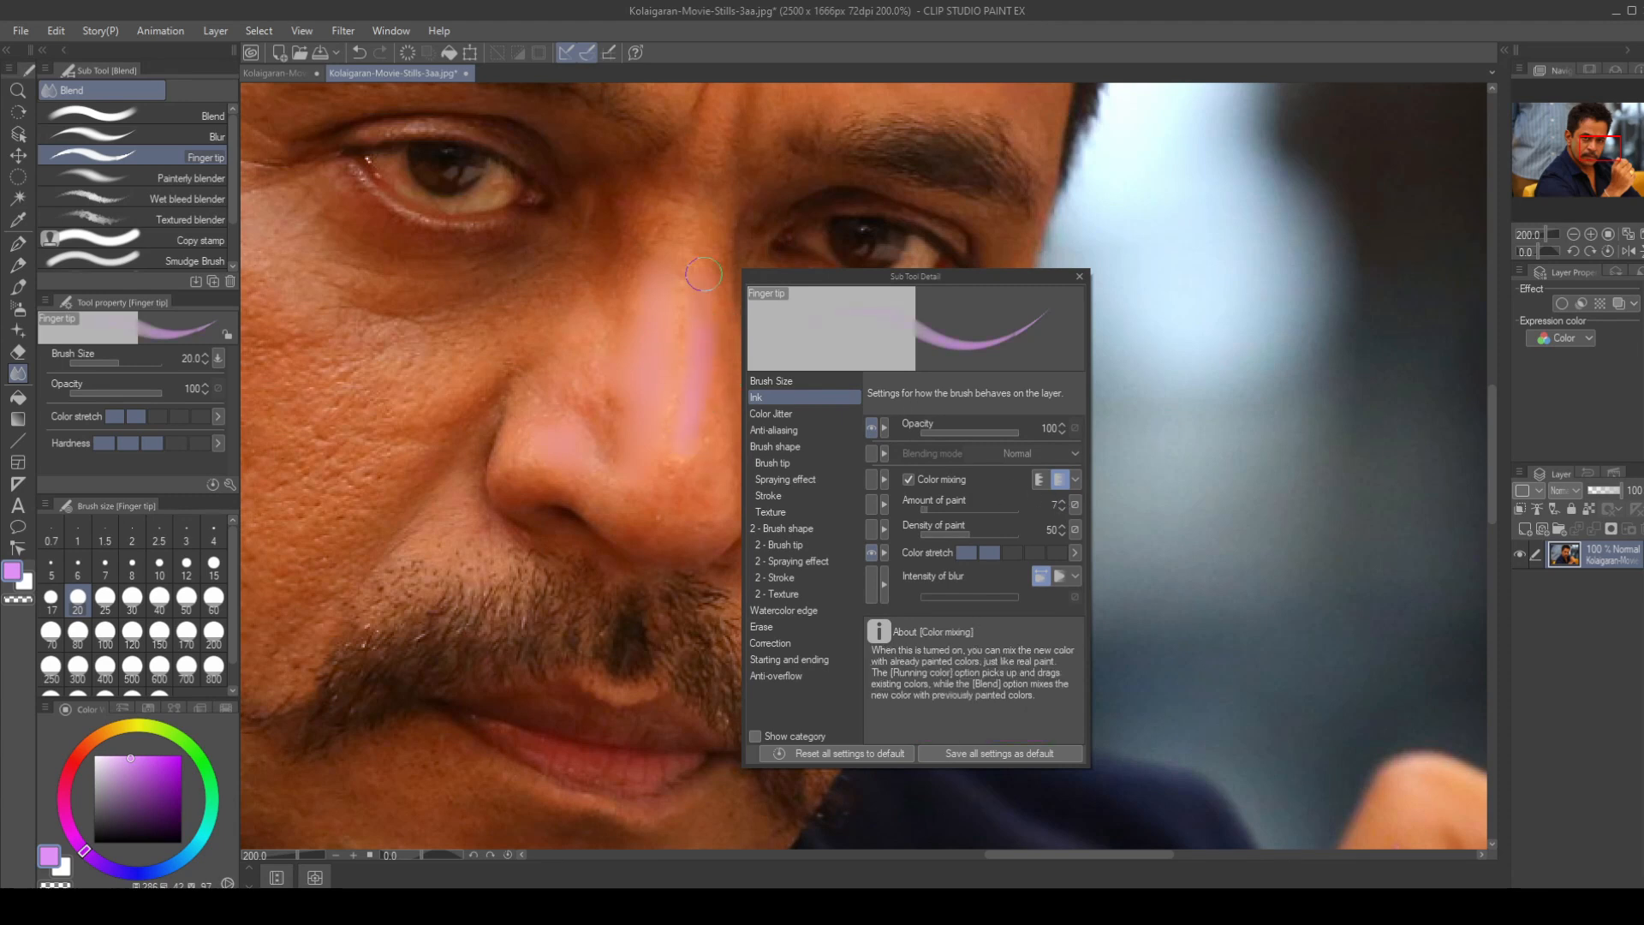
mouse_move(698, 336)
mouse_down()
mouse_move(726, 372)
mouse_move(725, 317)
mouse_move(714, 417)
mouse_up()
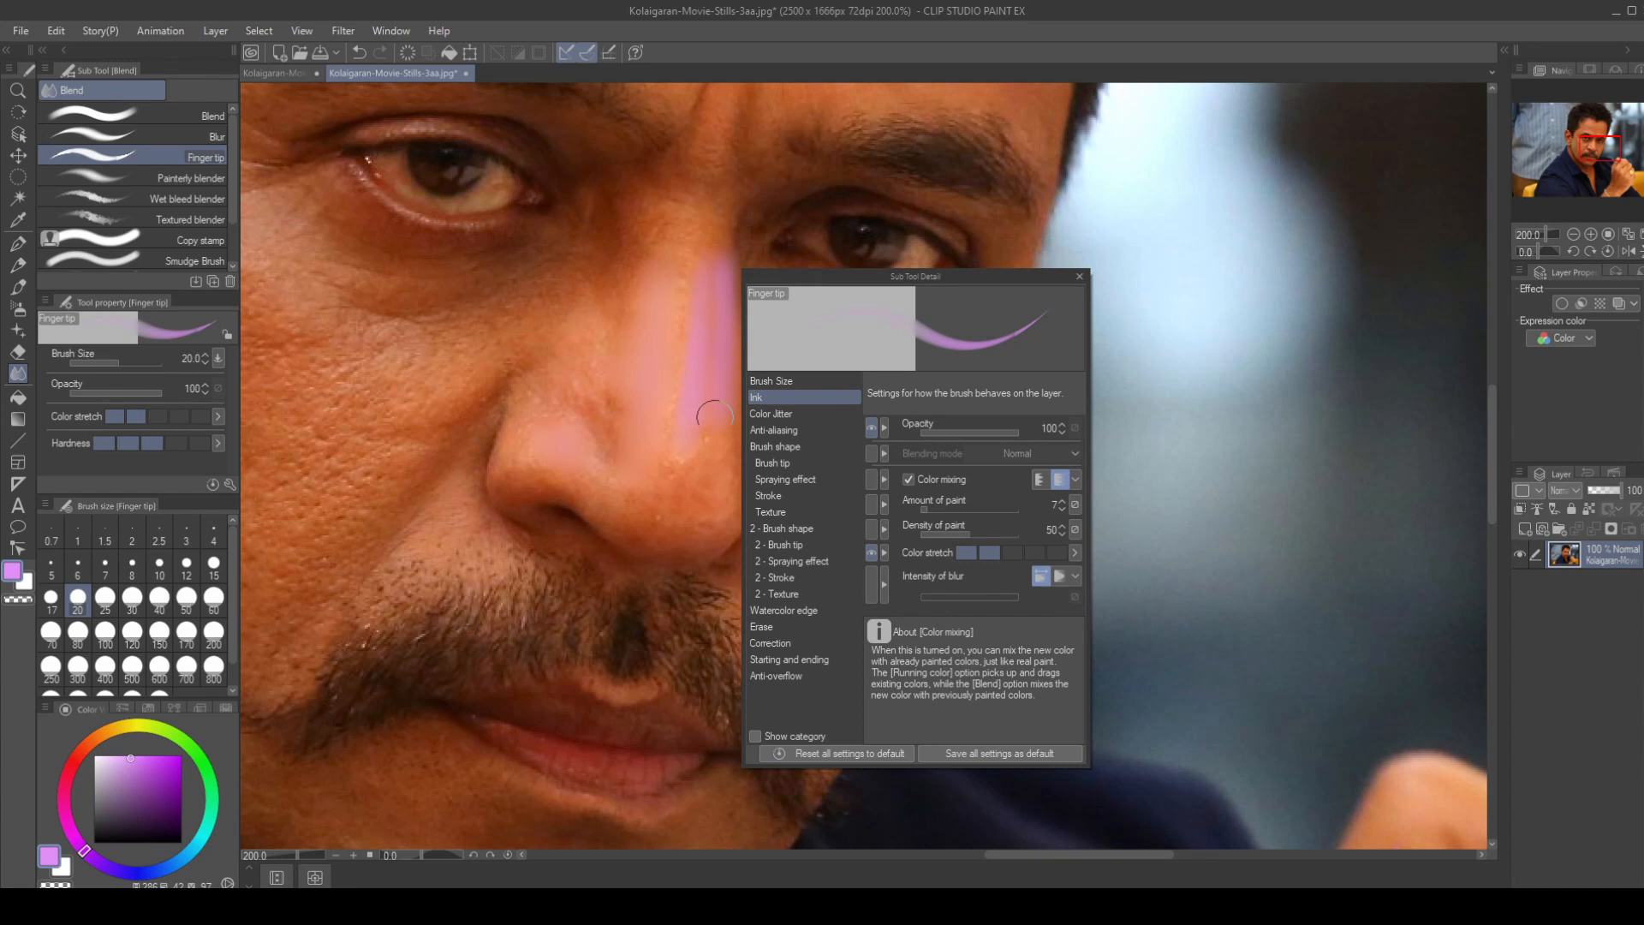
- At brush size 40, show Intensity of blur in the tool properties and switch it to manual, undoing a test stroke on the cheek
key(bracketright)
key(bracketright)
key(bracketright)
drag(702, 485, 673, 480)
drag(434, 491, 672, 488)
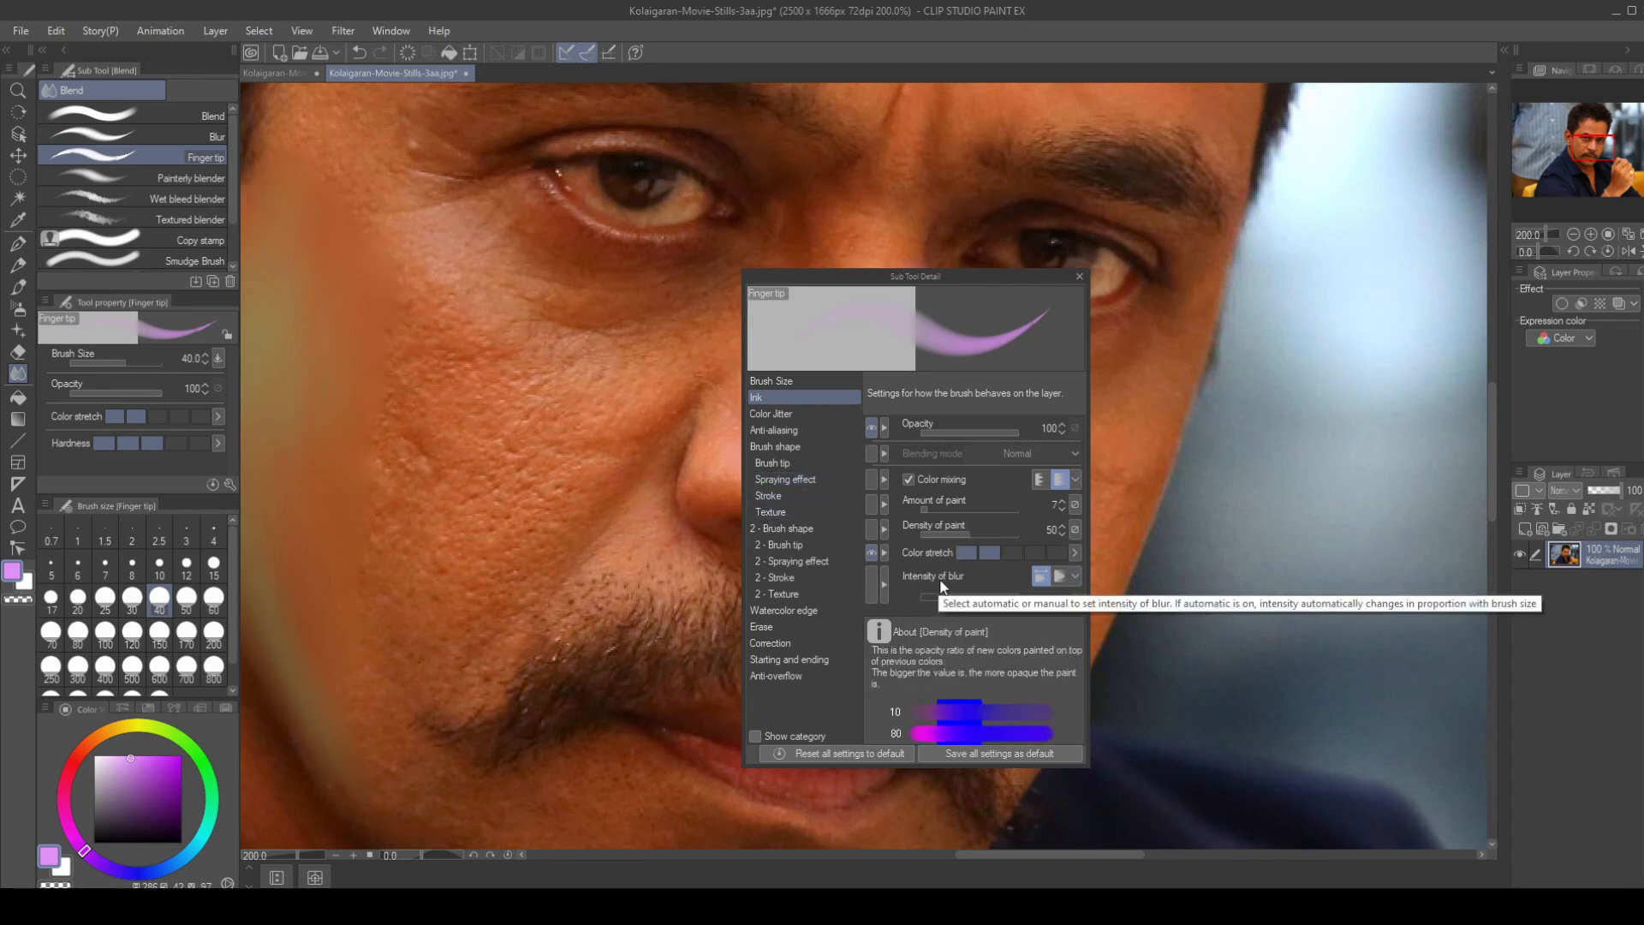
click(875, 584)
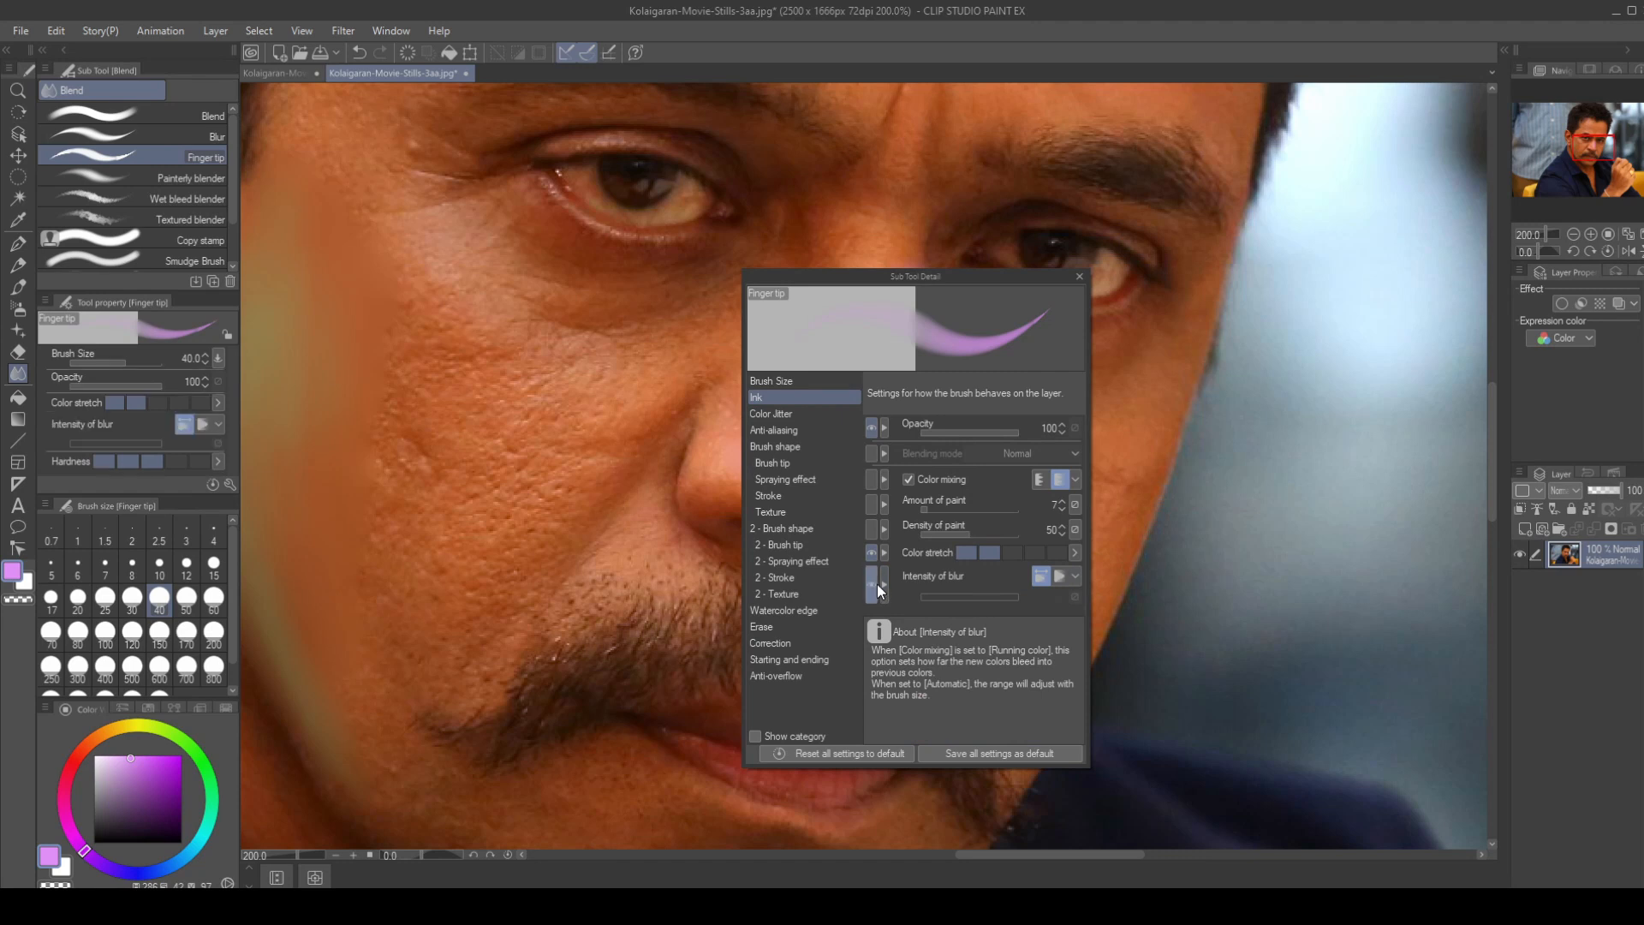
click(1059, 576)
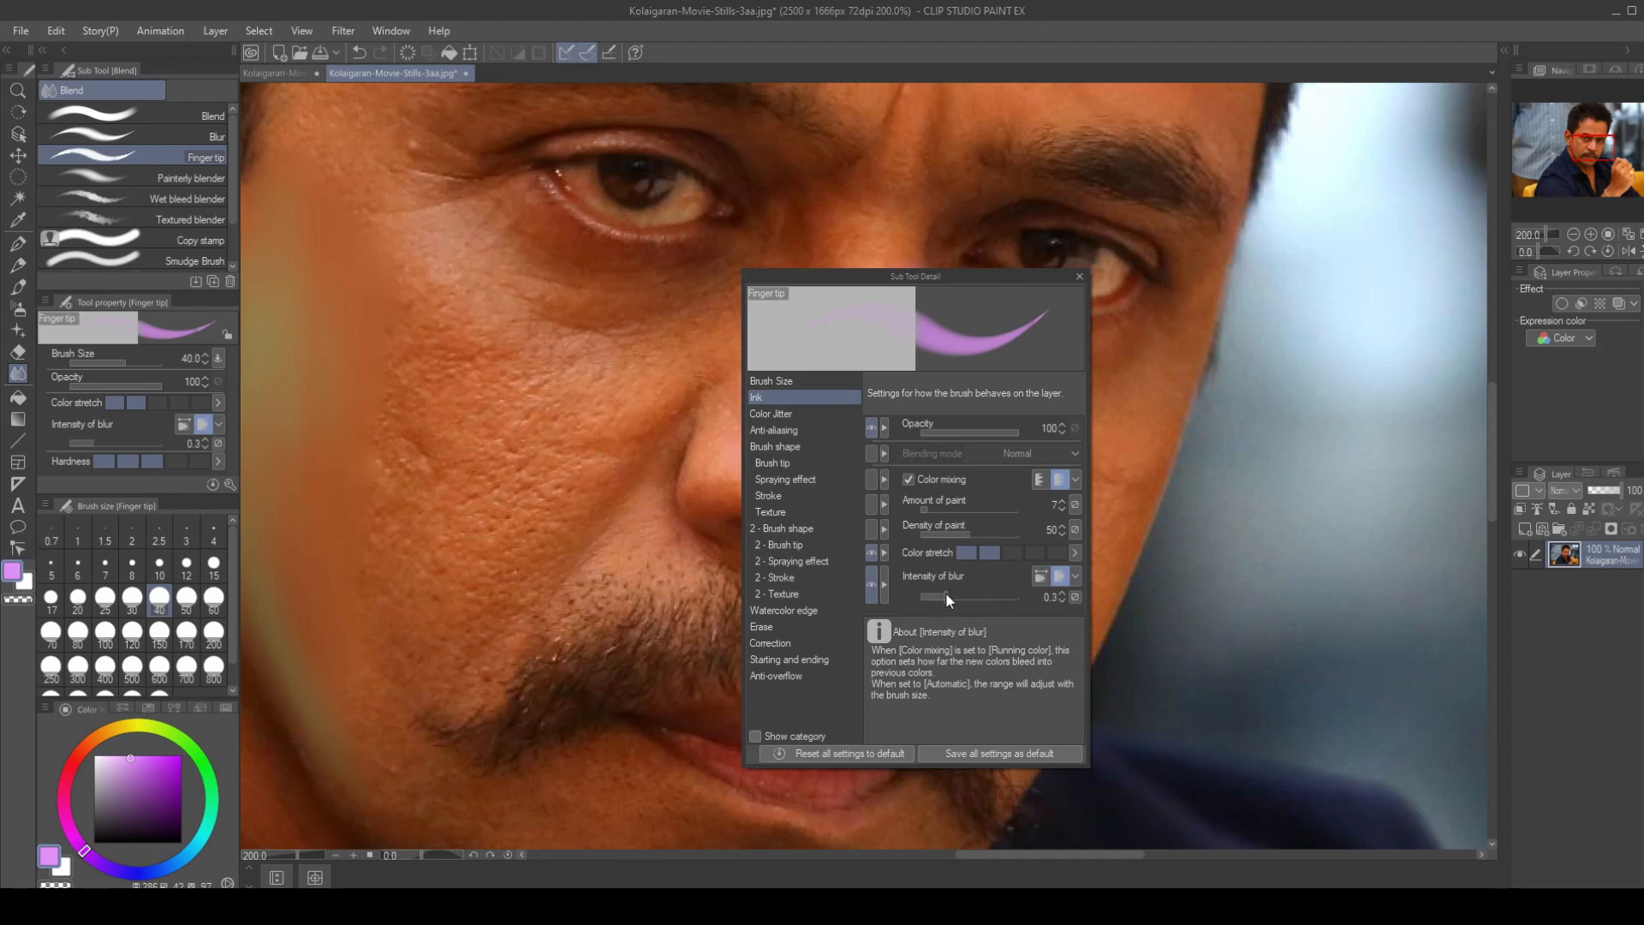
drag(462, 557, 460, 532)
key(ctrl+z)
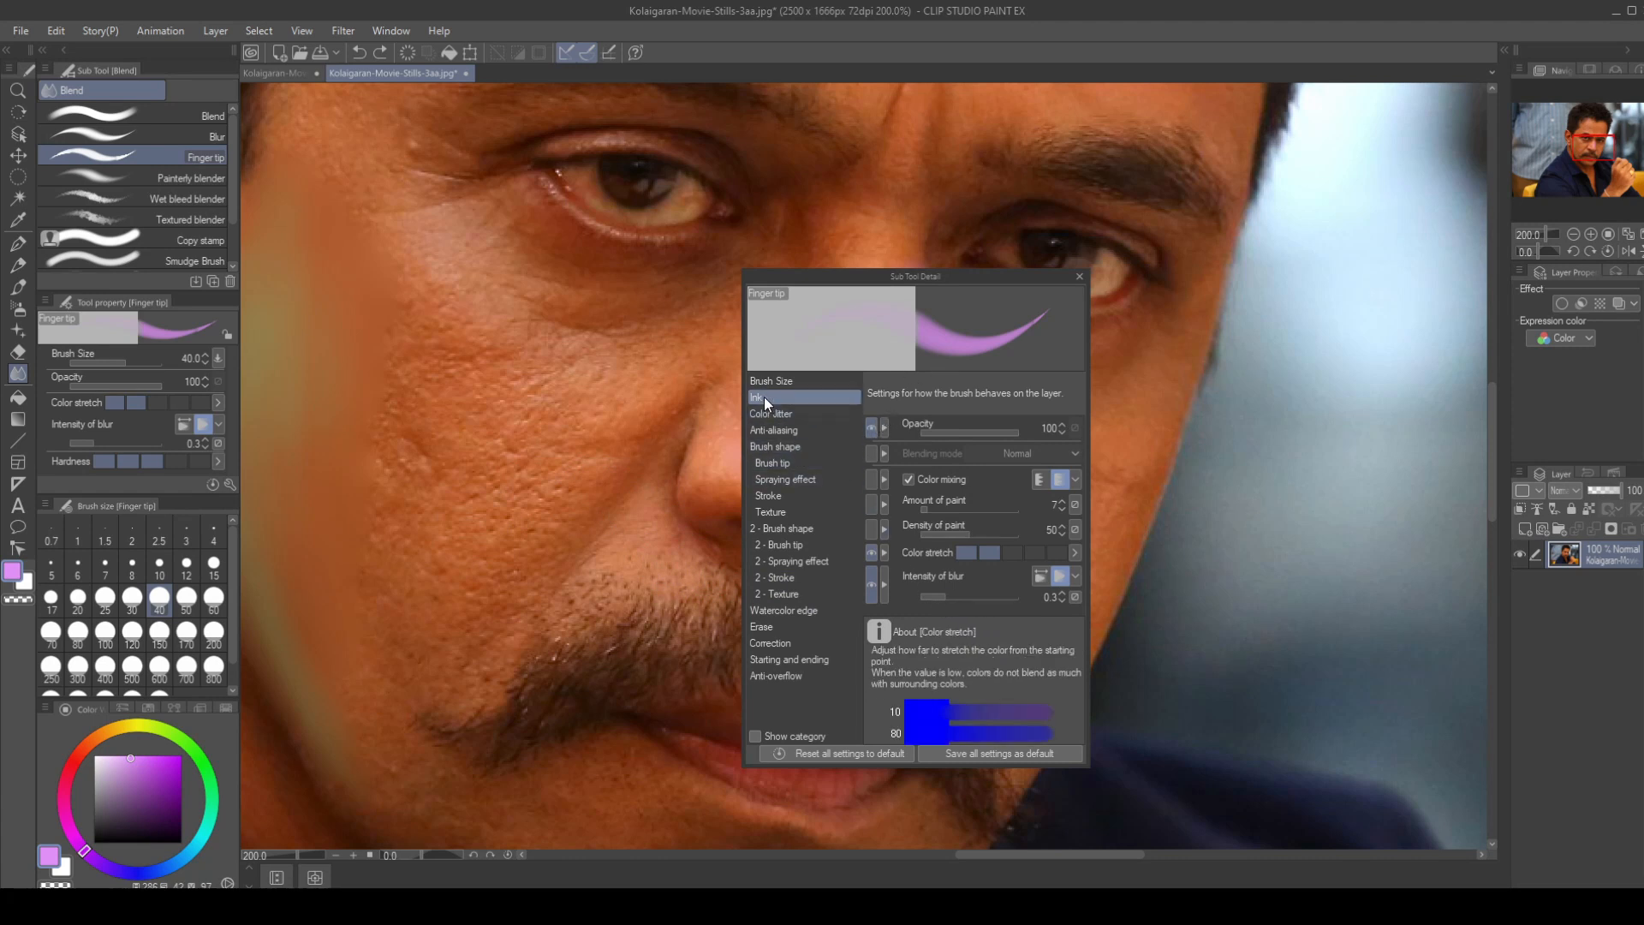
- Switch the brush tip to Material with ink30c as its first tip shape and paint a purple test stroke on the cheek
click(782, 463)
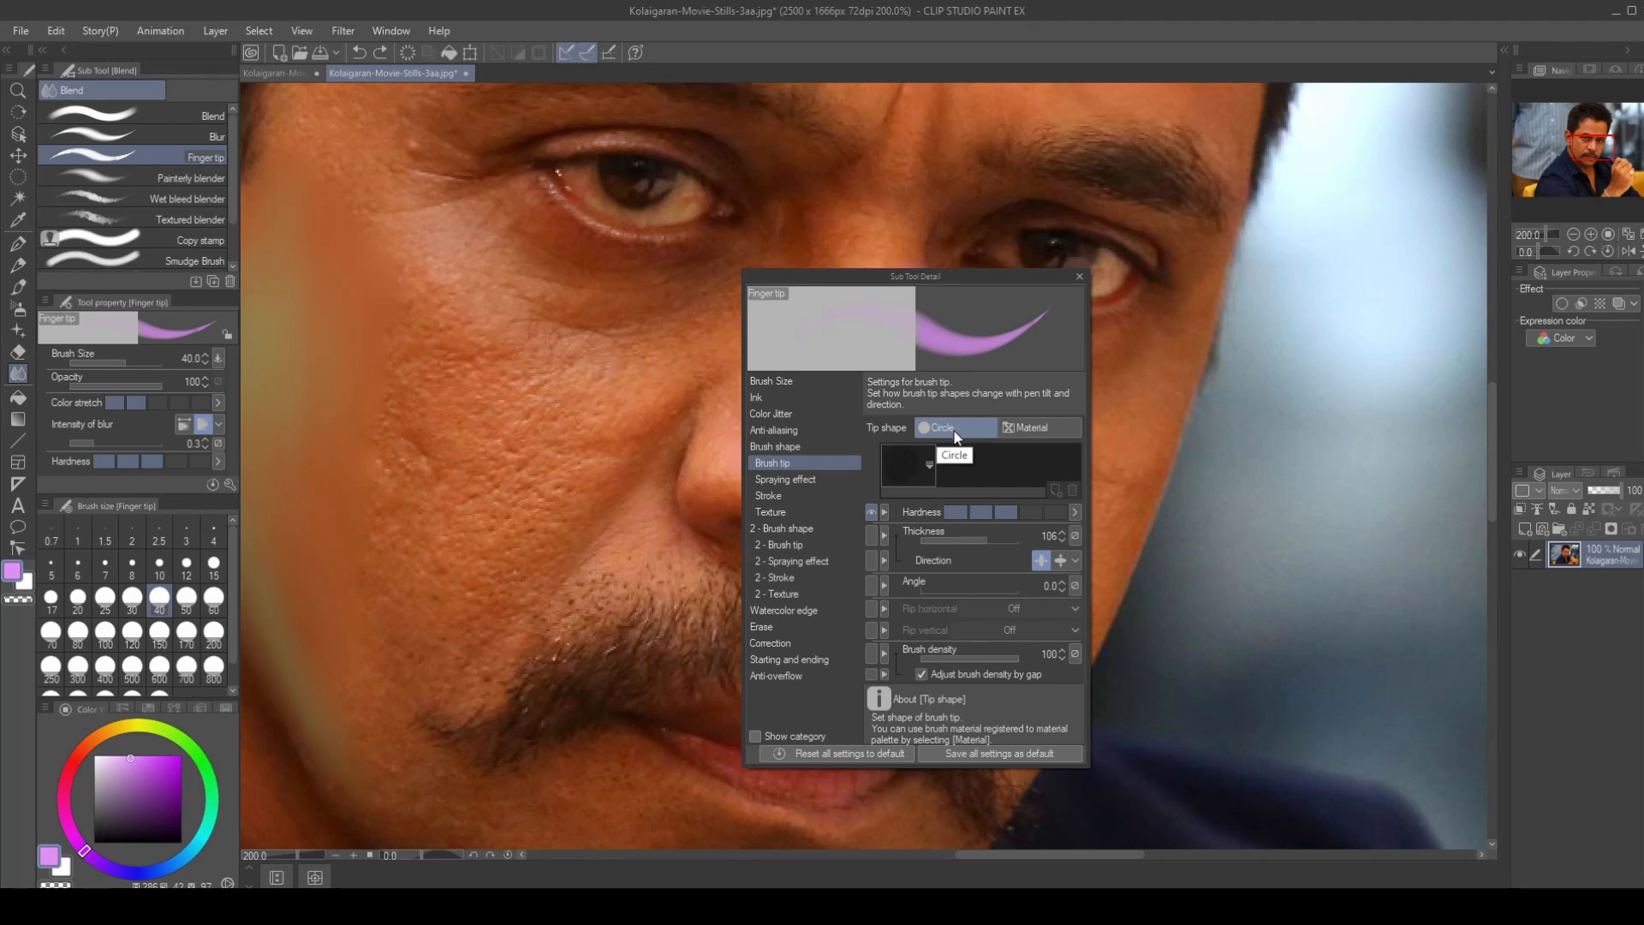
click(1035, 429)
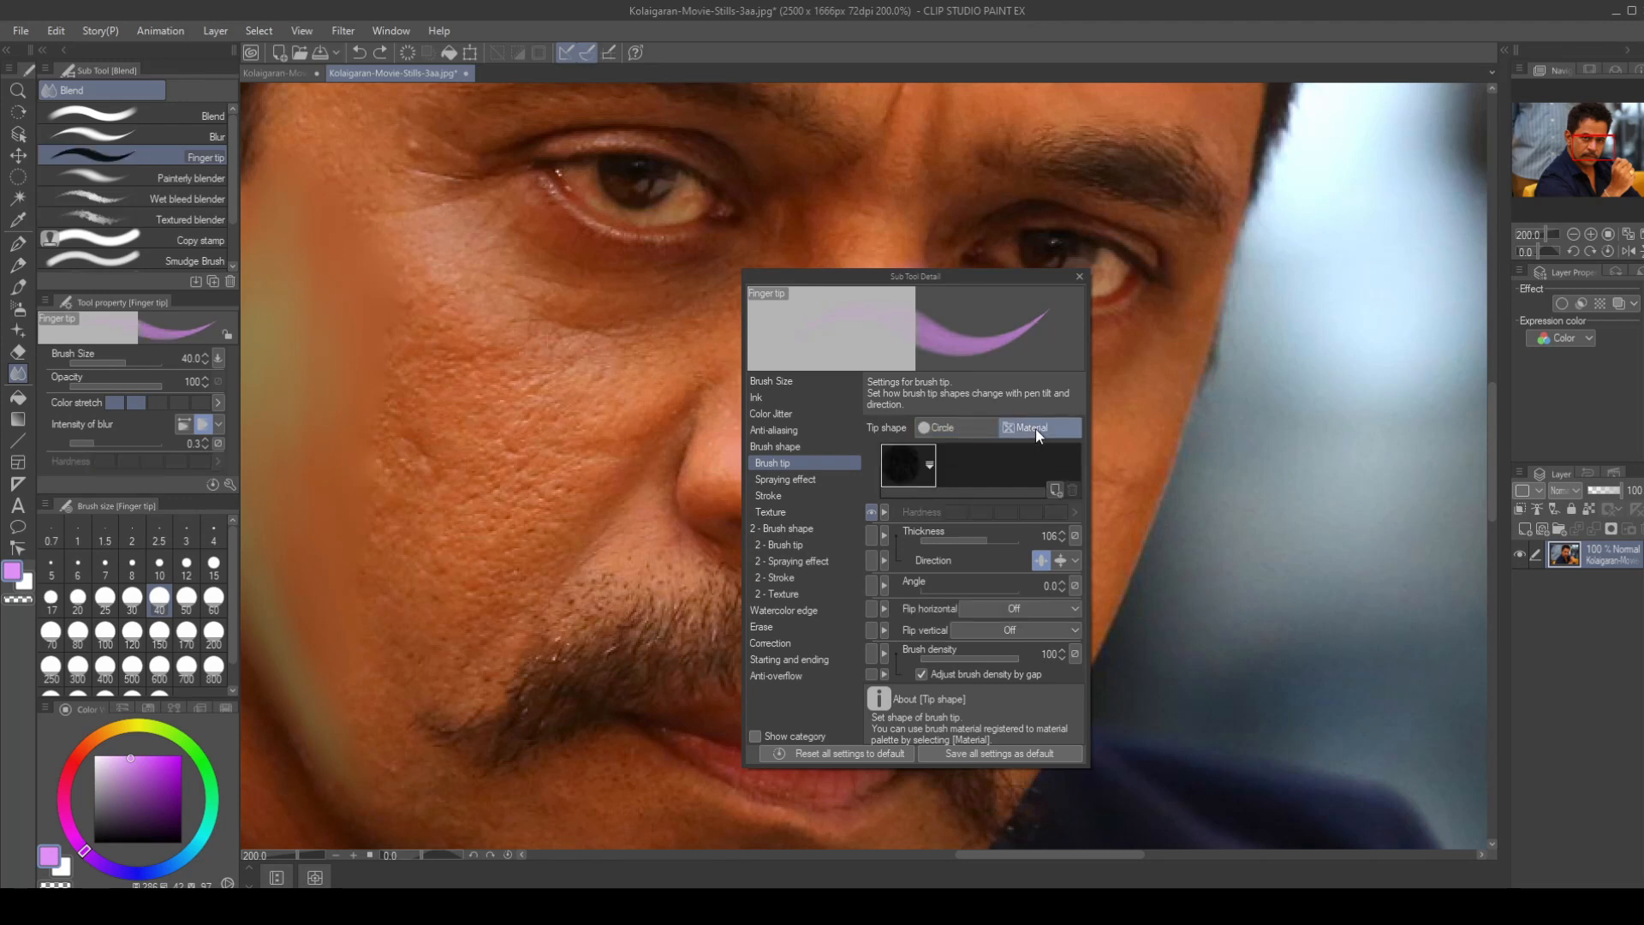
click(1056, 491)
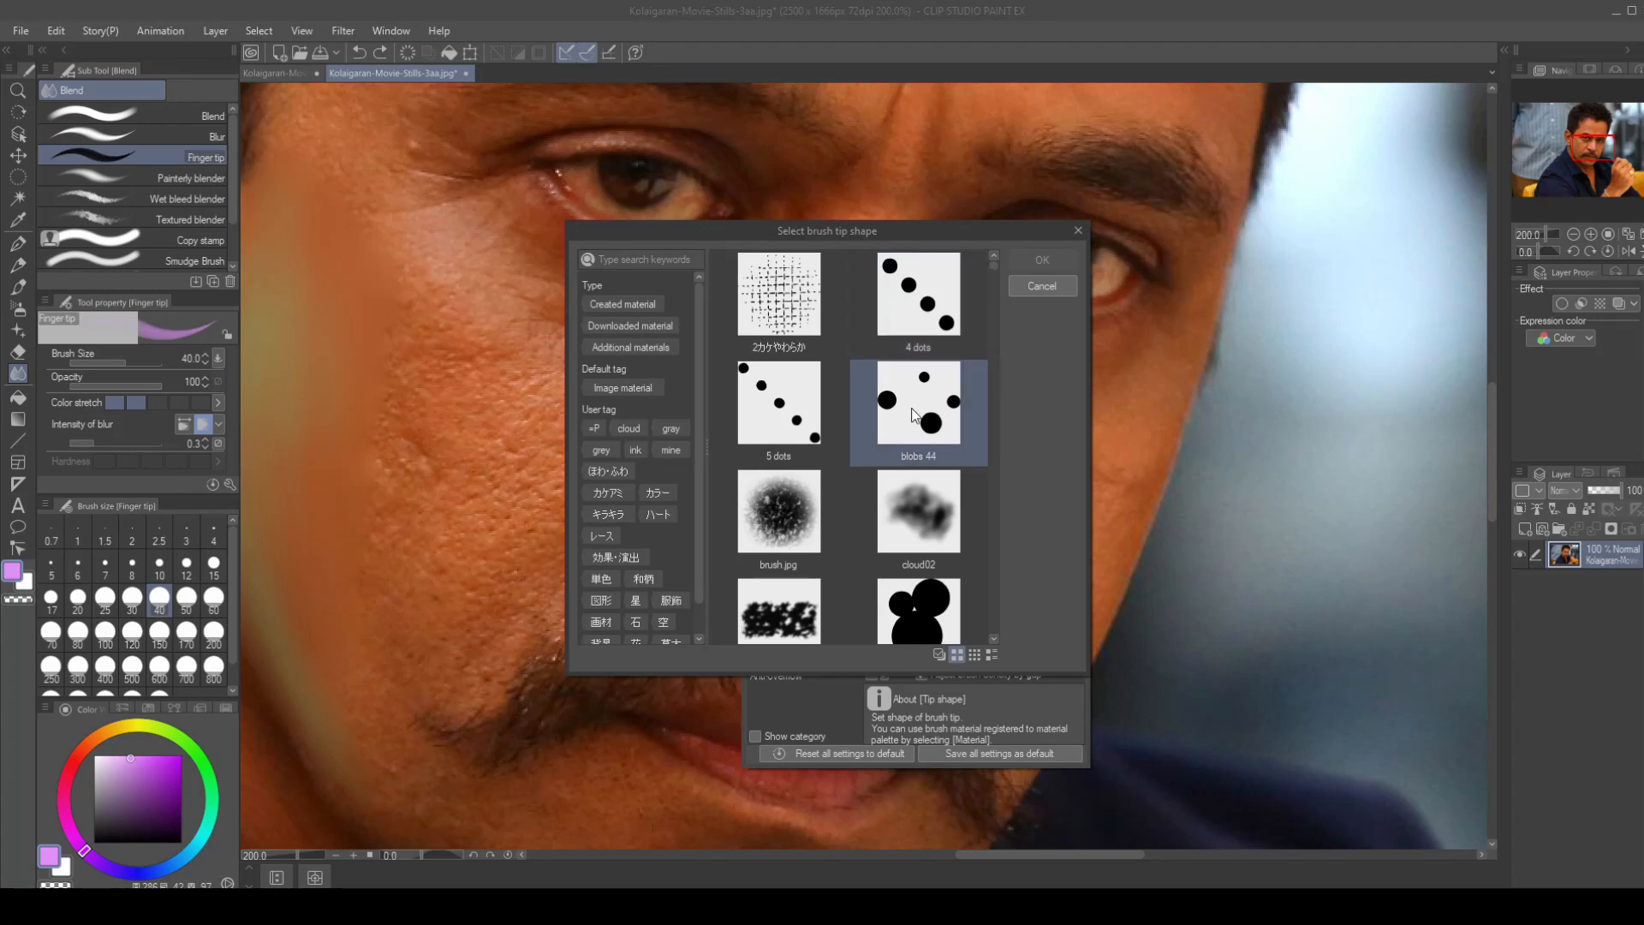
scroll(913, 414, down, 1)
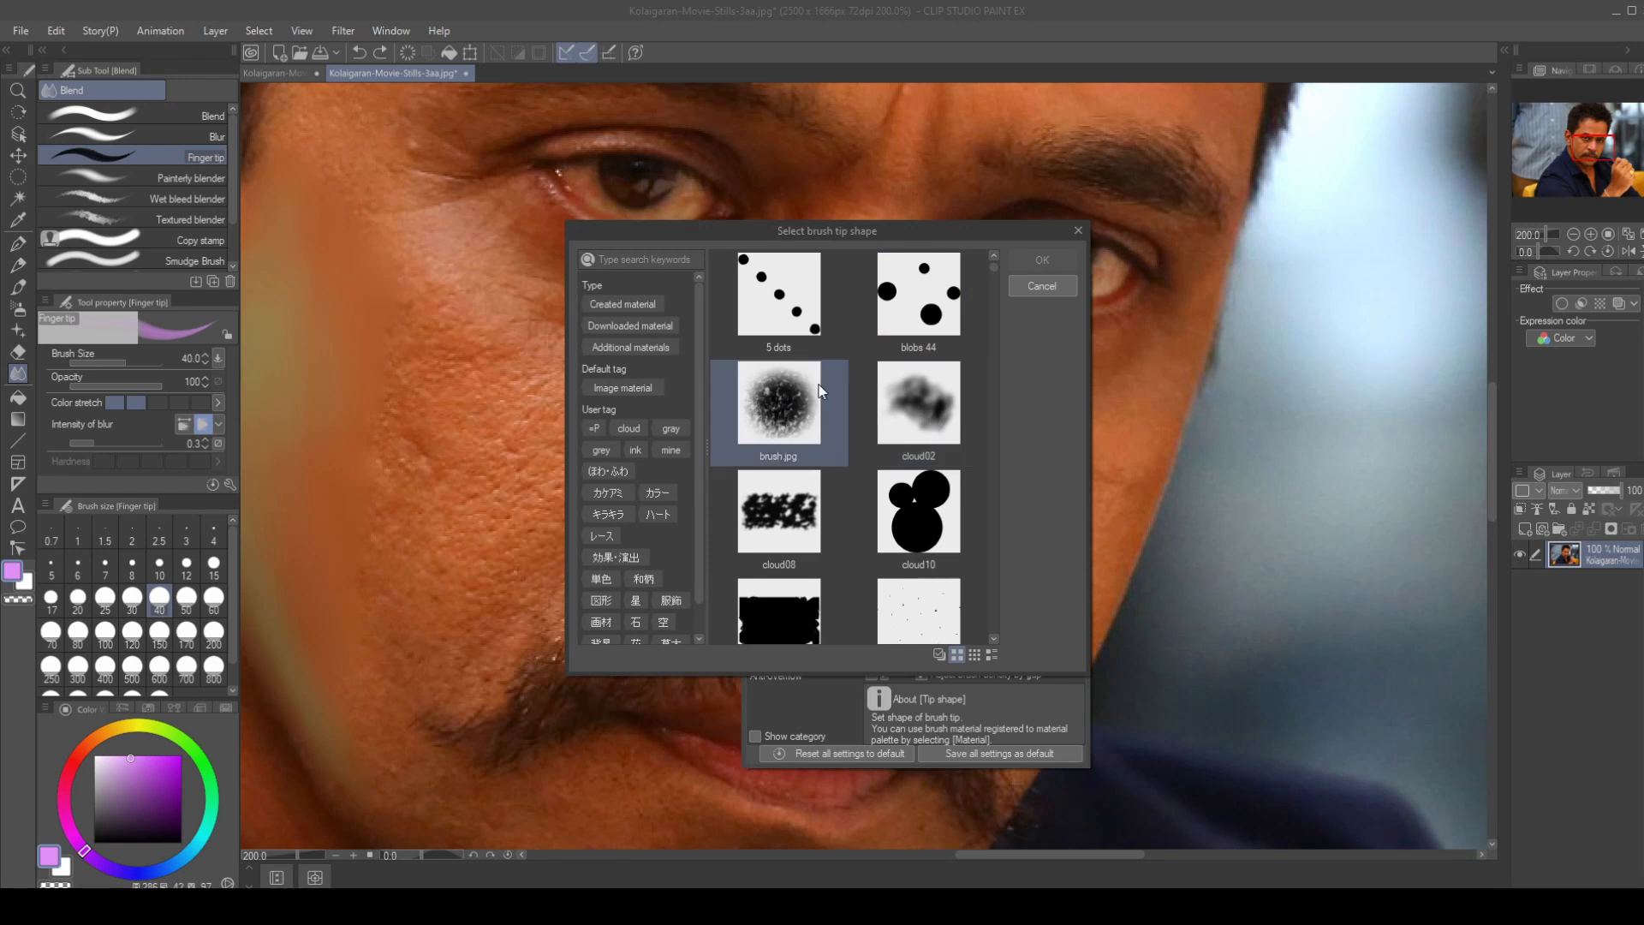
scroll(860, 516, down, 2)
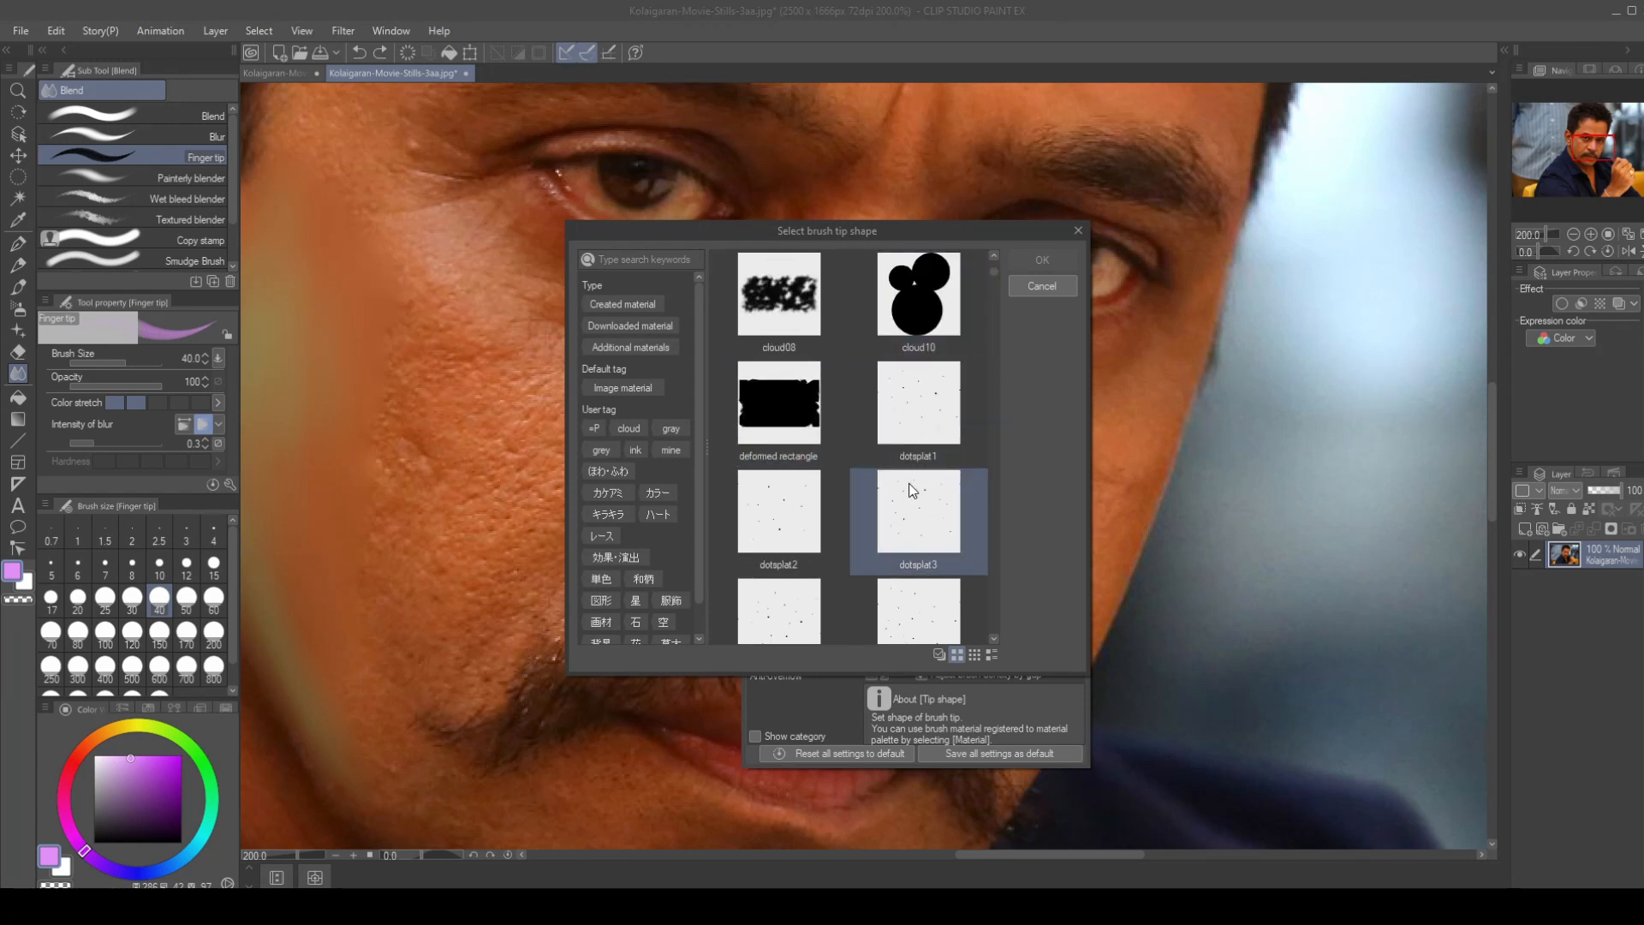
scroll(814, 524, down, 5)
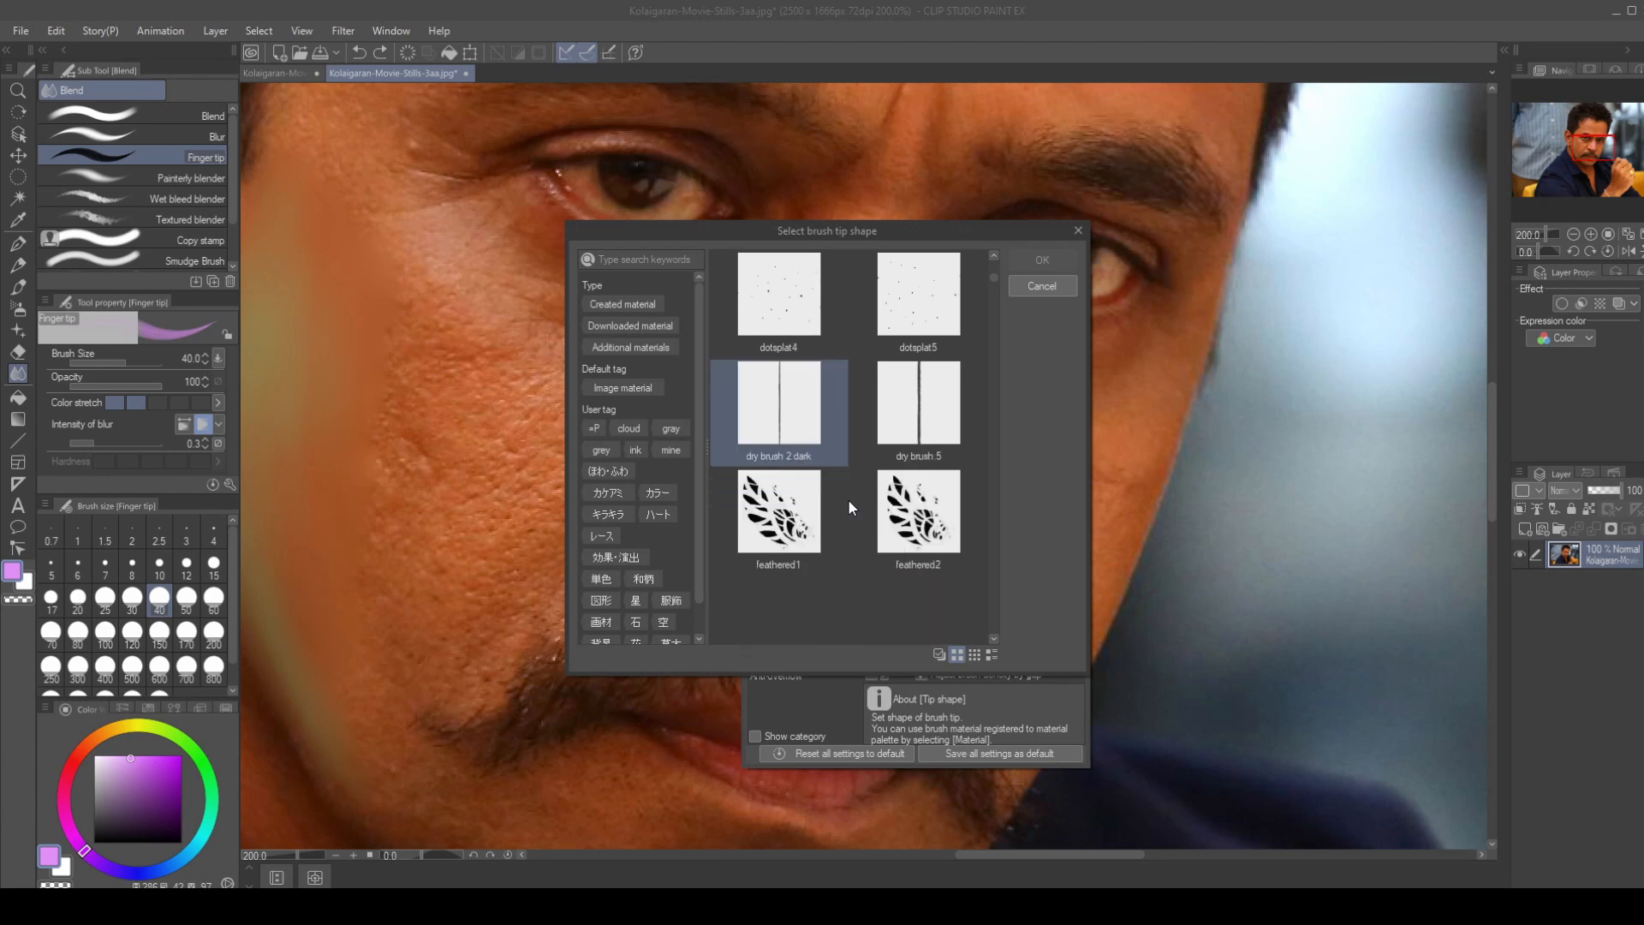
scroll(874, 506, down, 2)
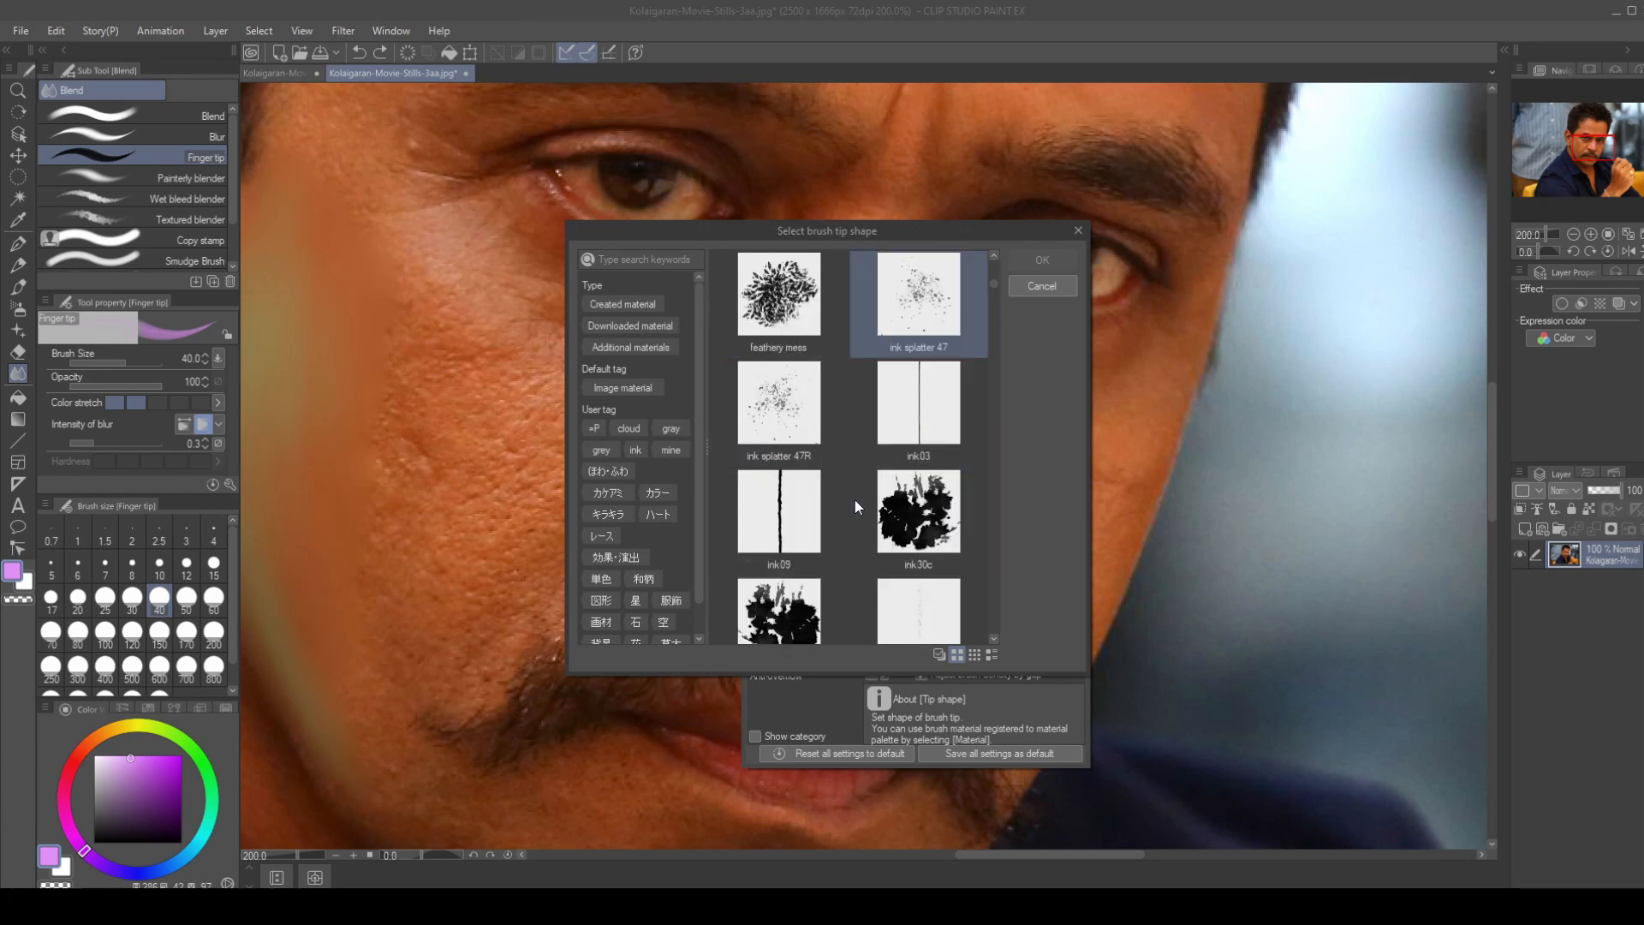
click(935, 519)
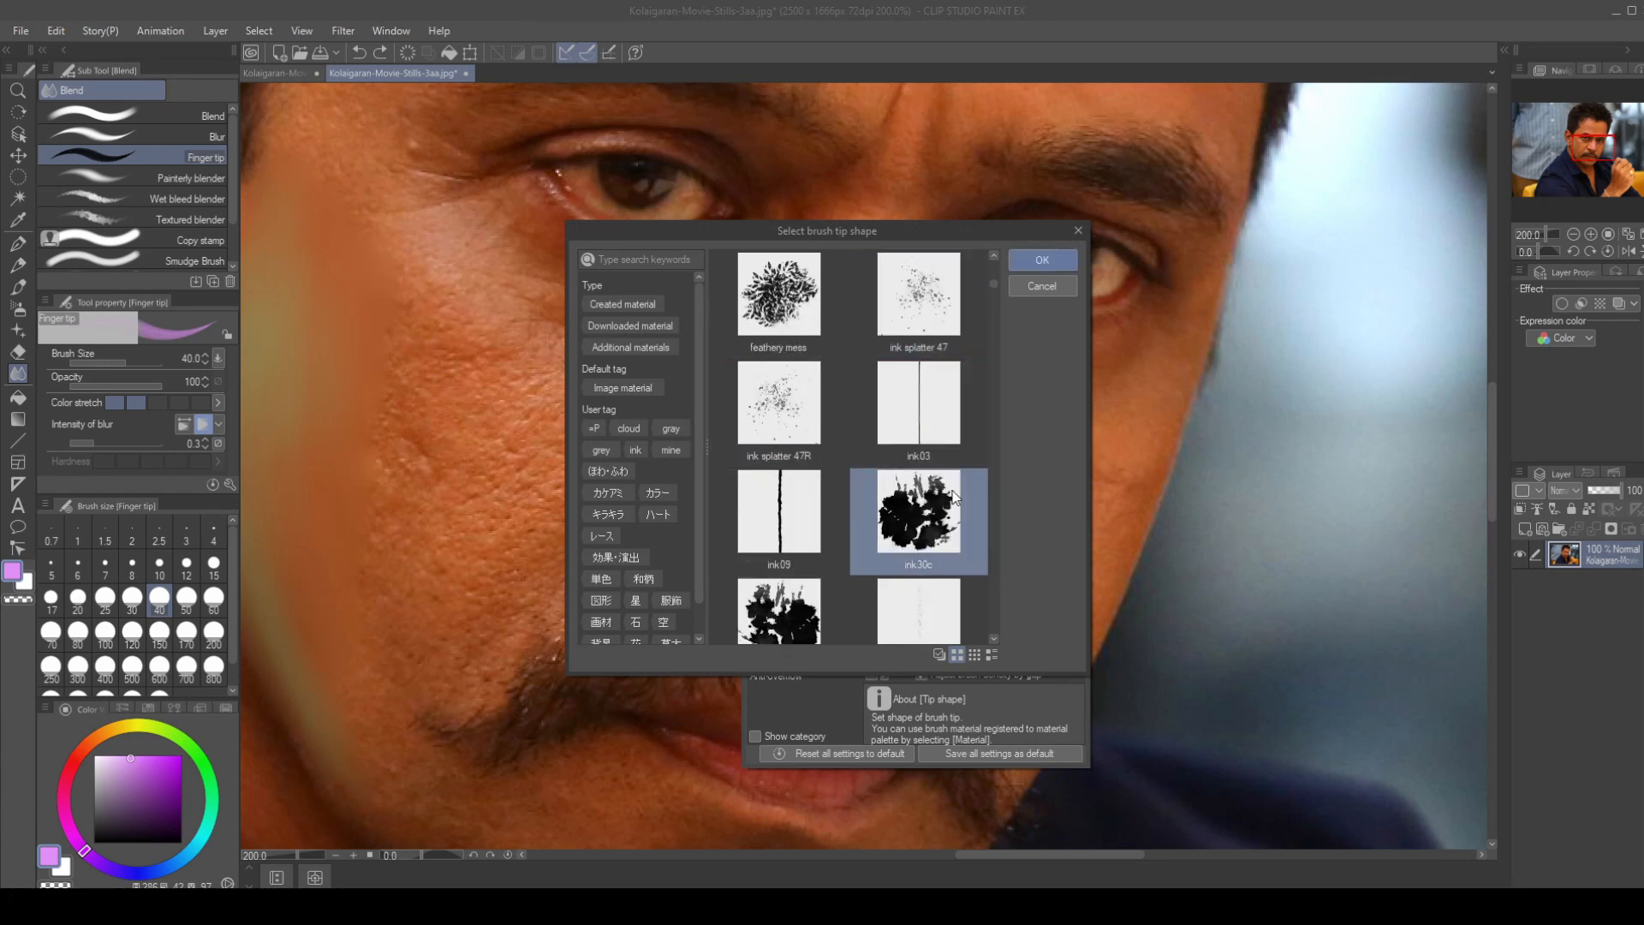
click(1043, 261)
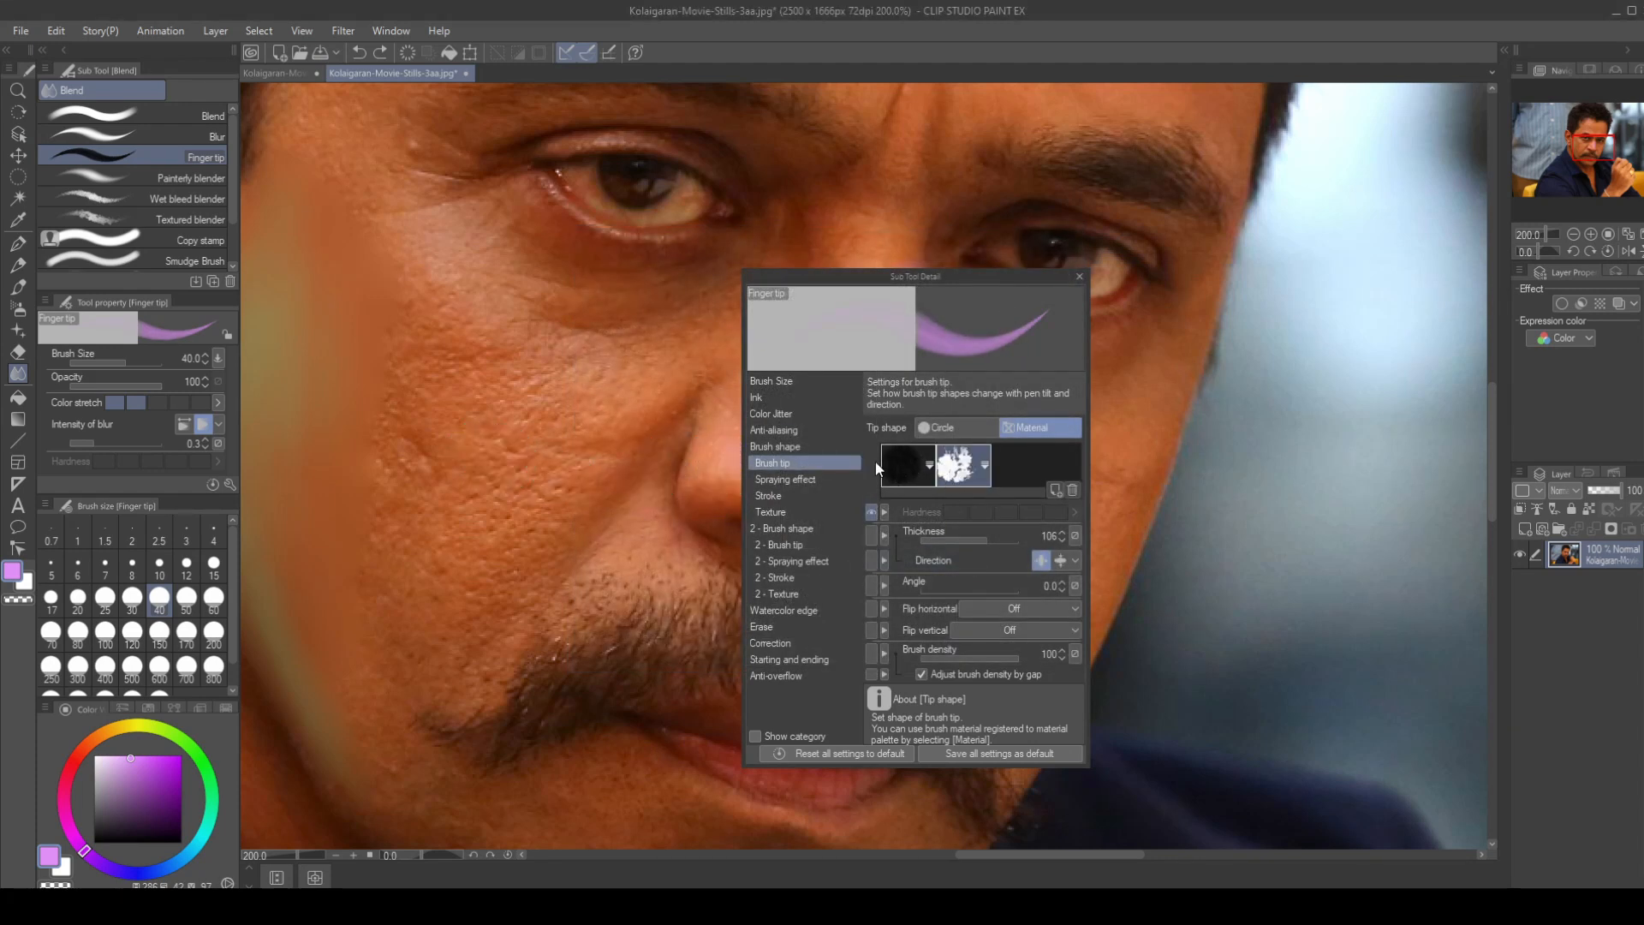
drag(964, 469, 906, 471)
drag(611, 445, 505, 561)
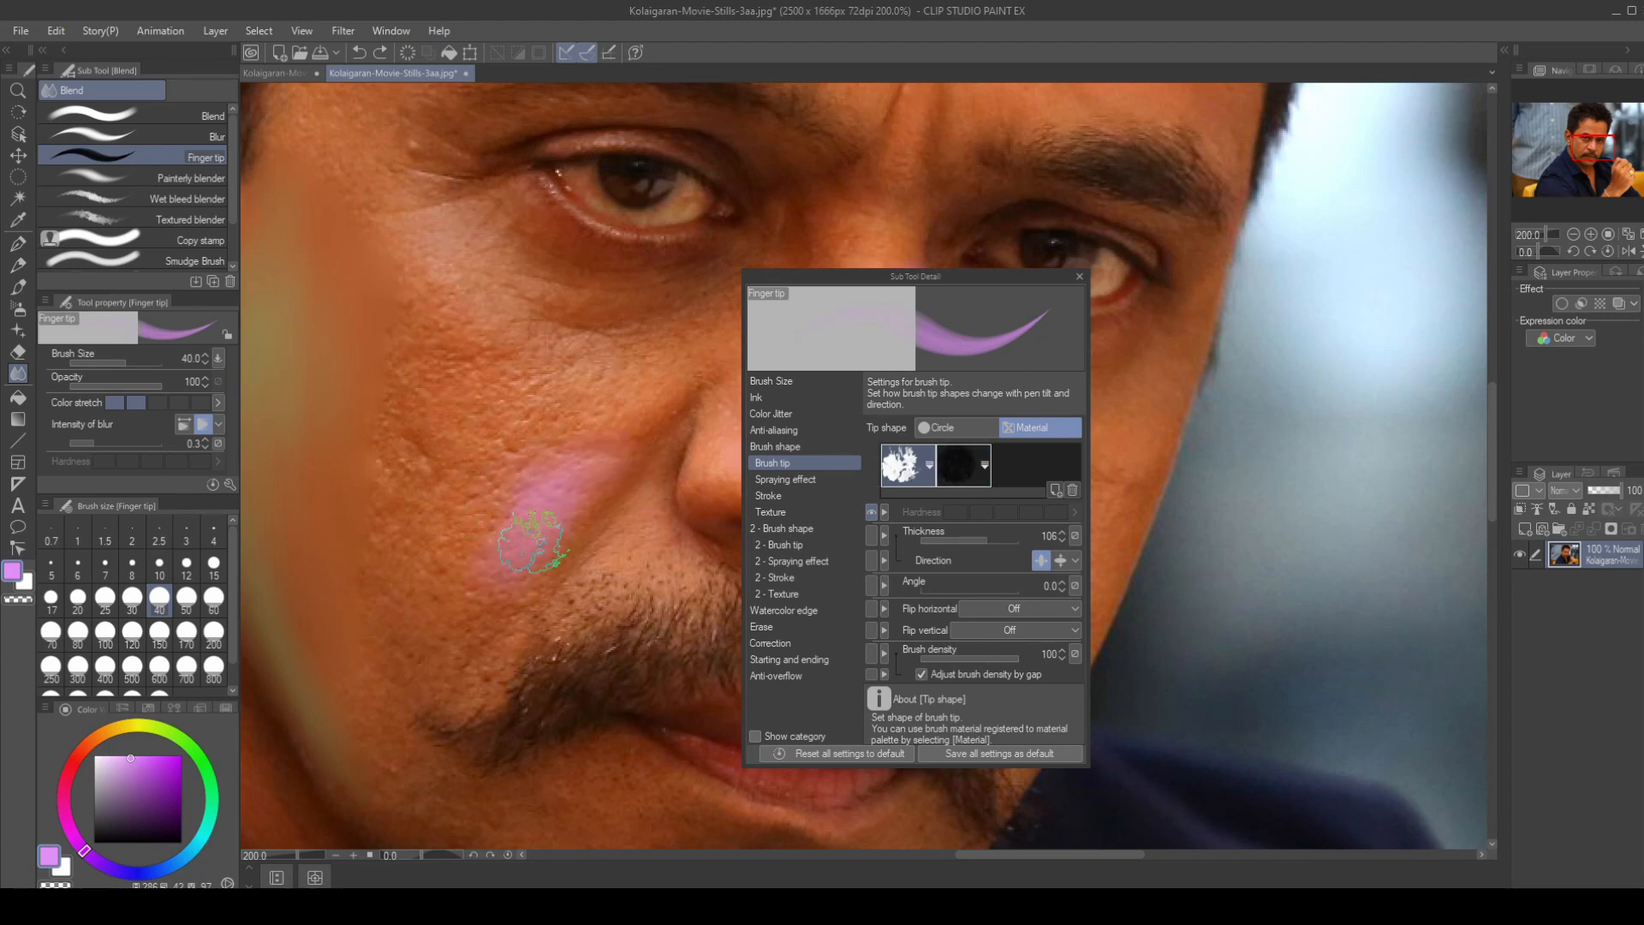
- Set the ink's Amount of paint to 0, raise Color stretch to its fourth level and smudge the cheek skin
click(762, 397)
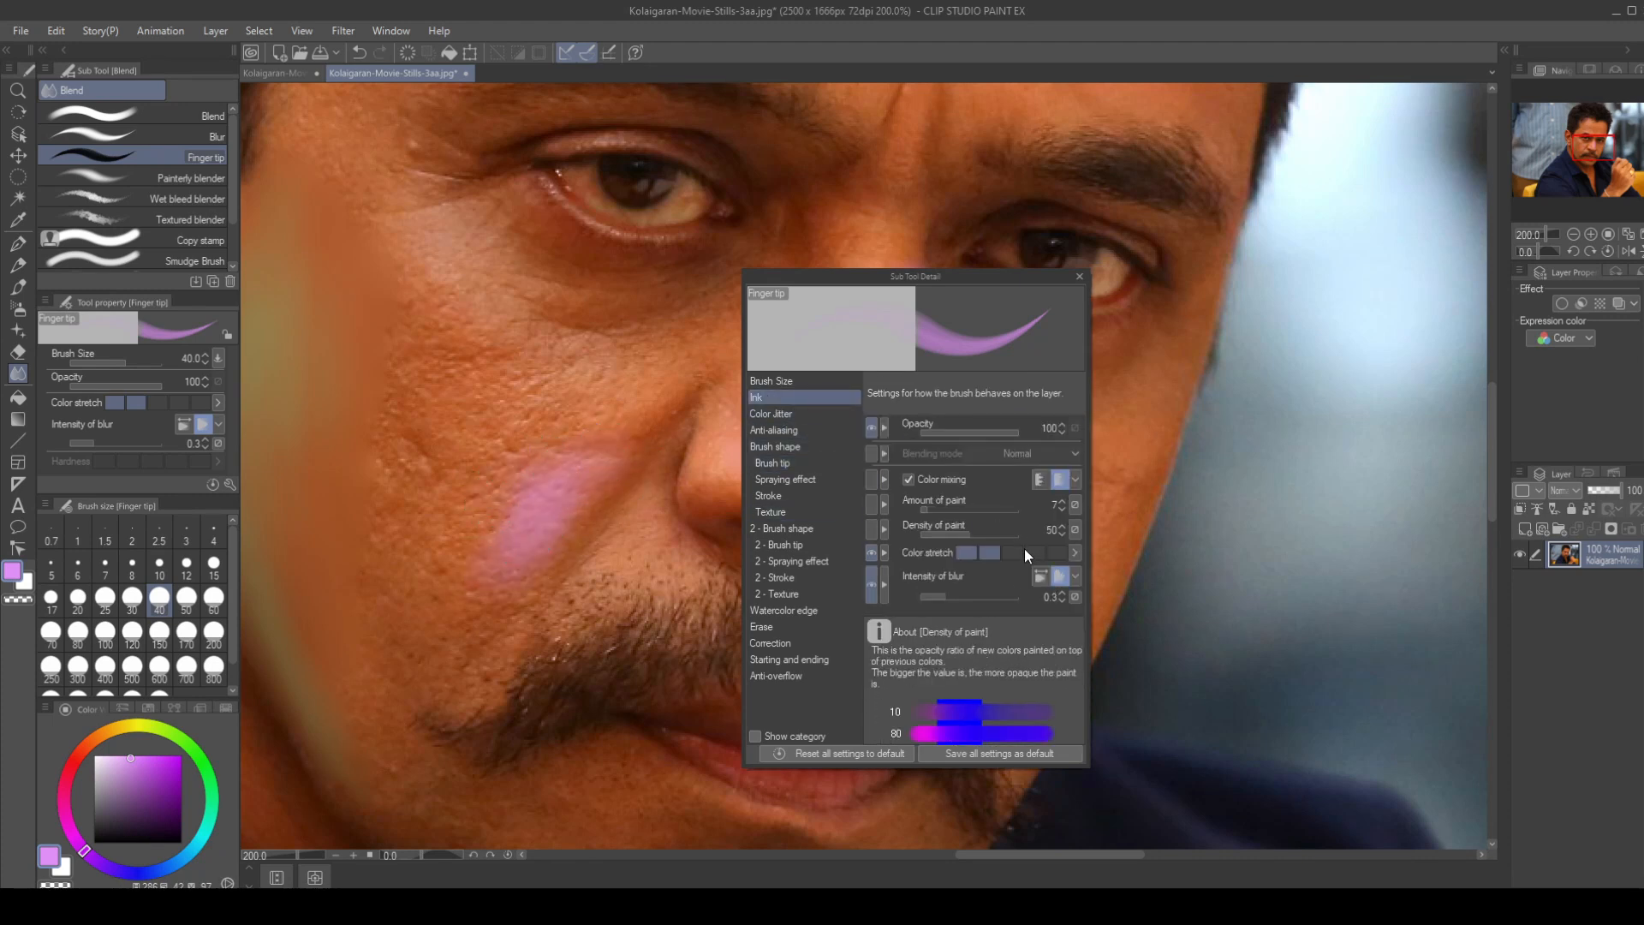
click(1062, 510)
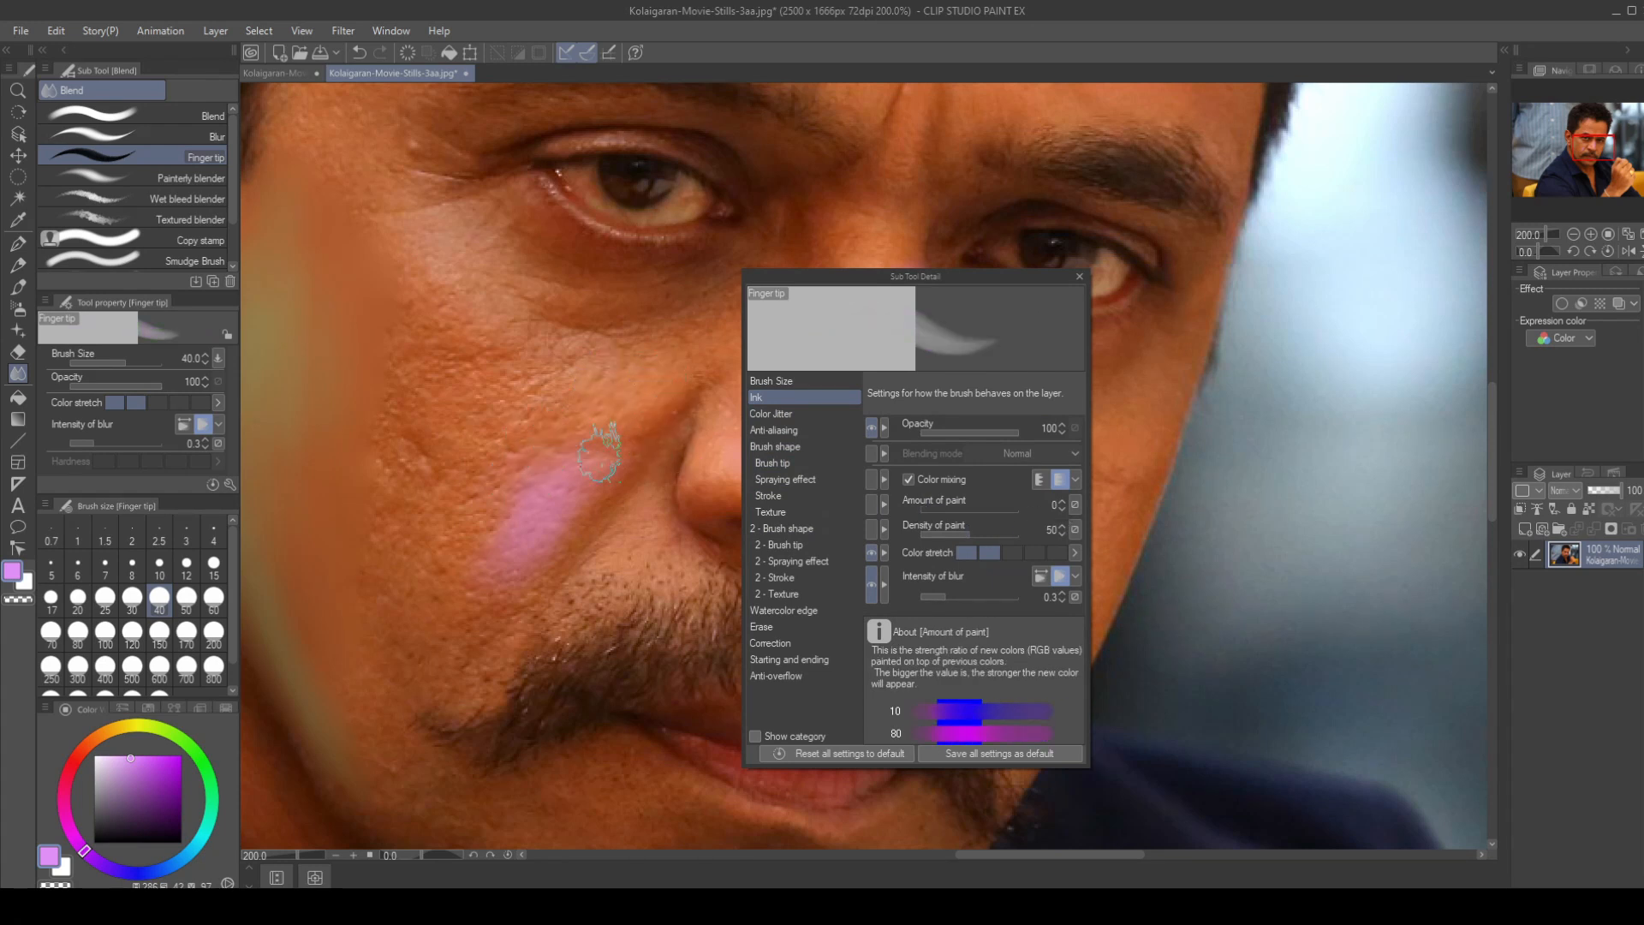
drag(1013, 552, 1035, 552)
mouse_move(482, 484)
mouse_down()
mouse_move(554, 399)
mouse_move(558, 454)
mouse_move(641, 420)
mouse_move(620, 394)
mouse_move(478, 456)
mouse_up()
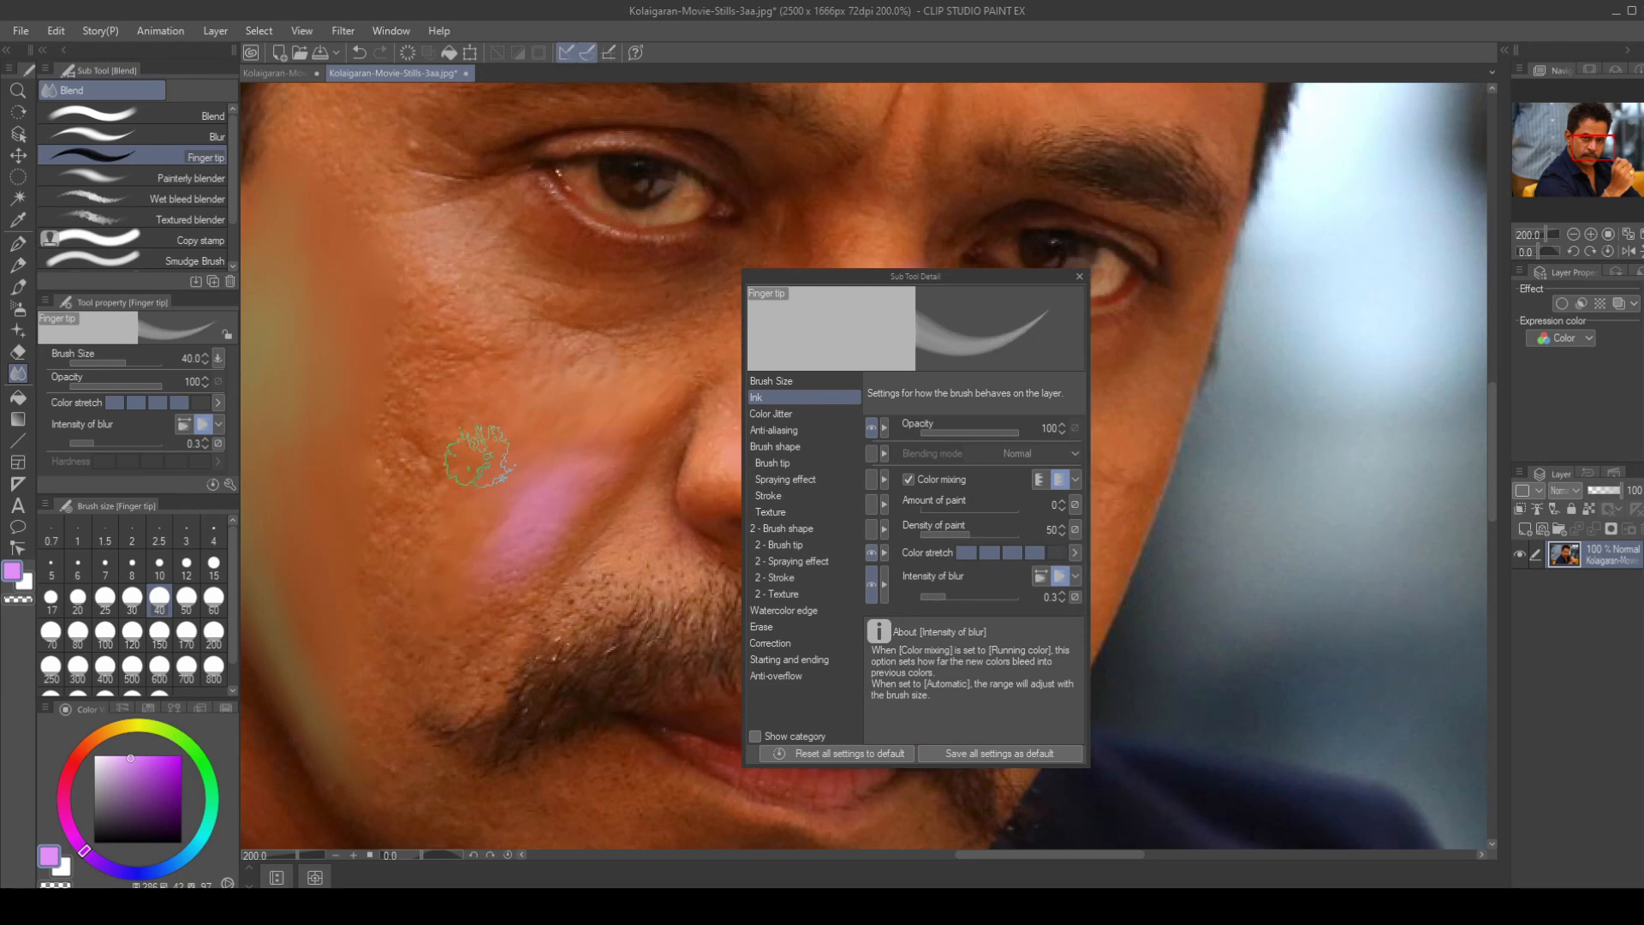
- Lower Intensity of blur to 0.0, switch it to automatic and blend the cheek skin smooth
drag(945, 598, 923, 599)
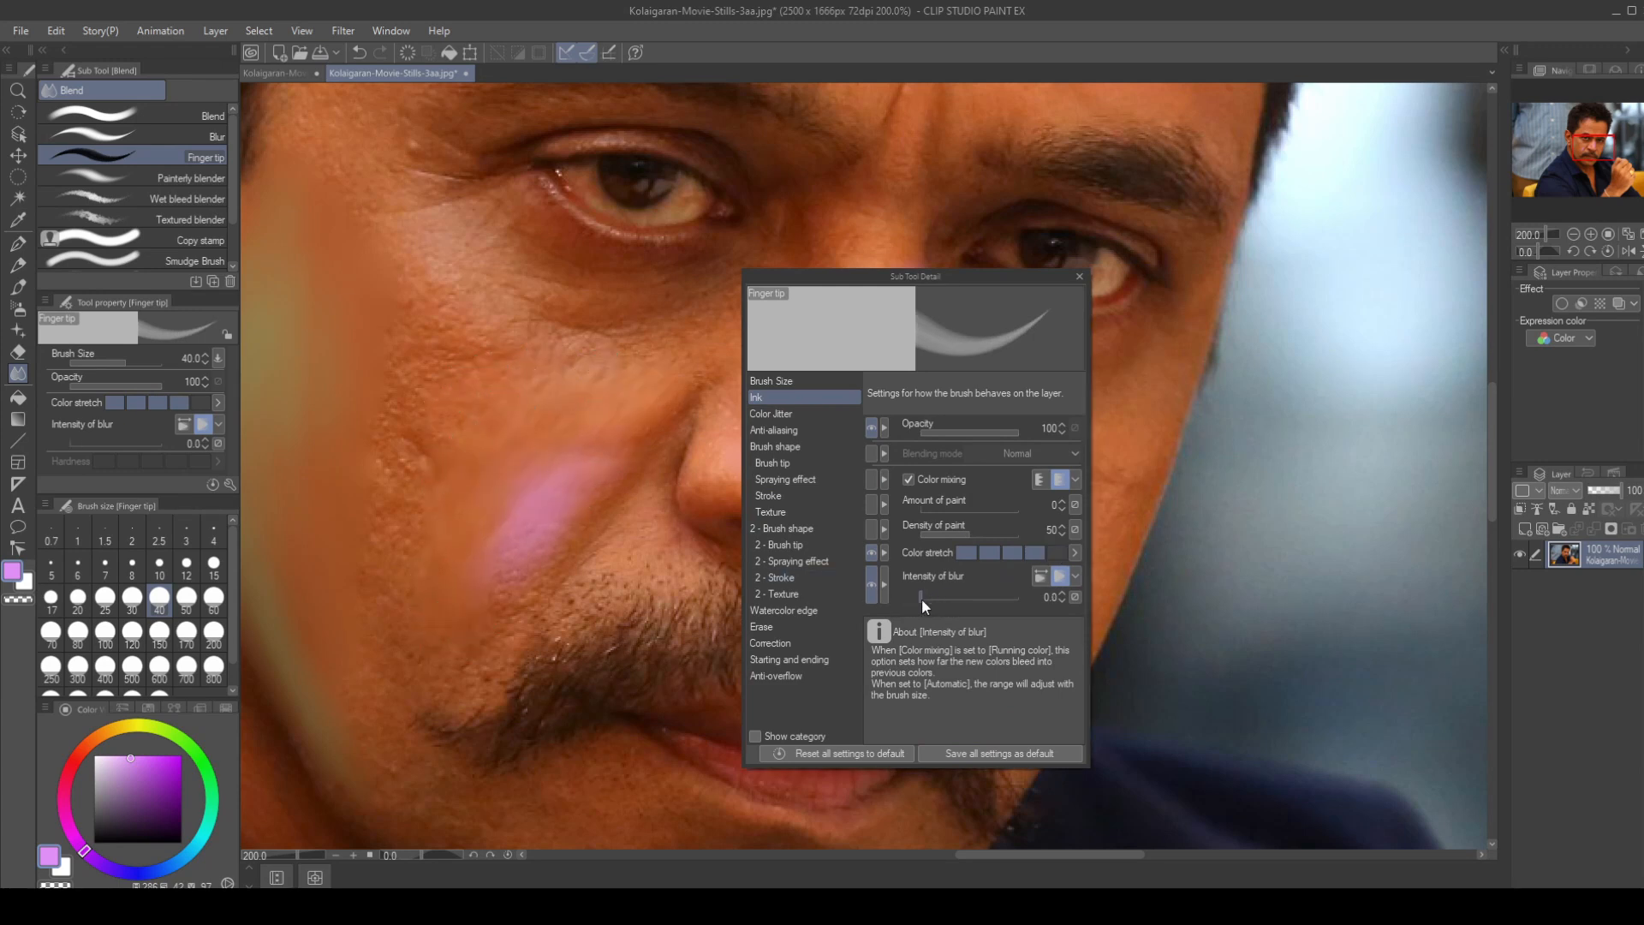
click(1041, 576)
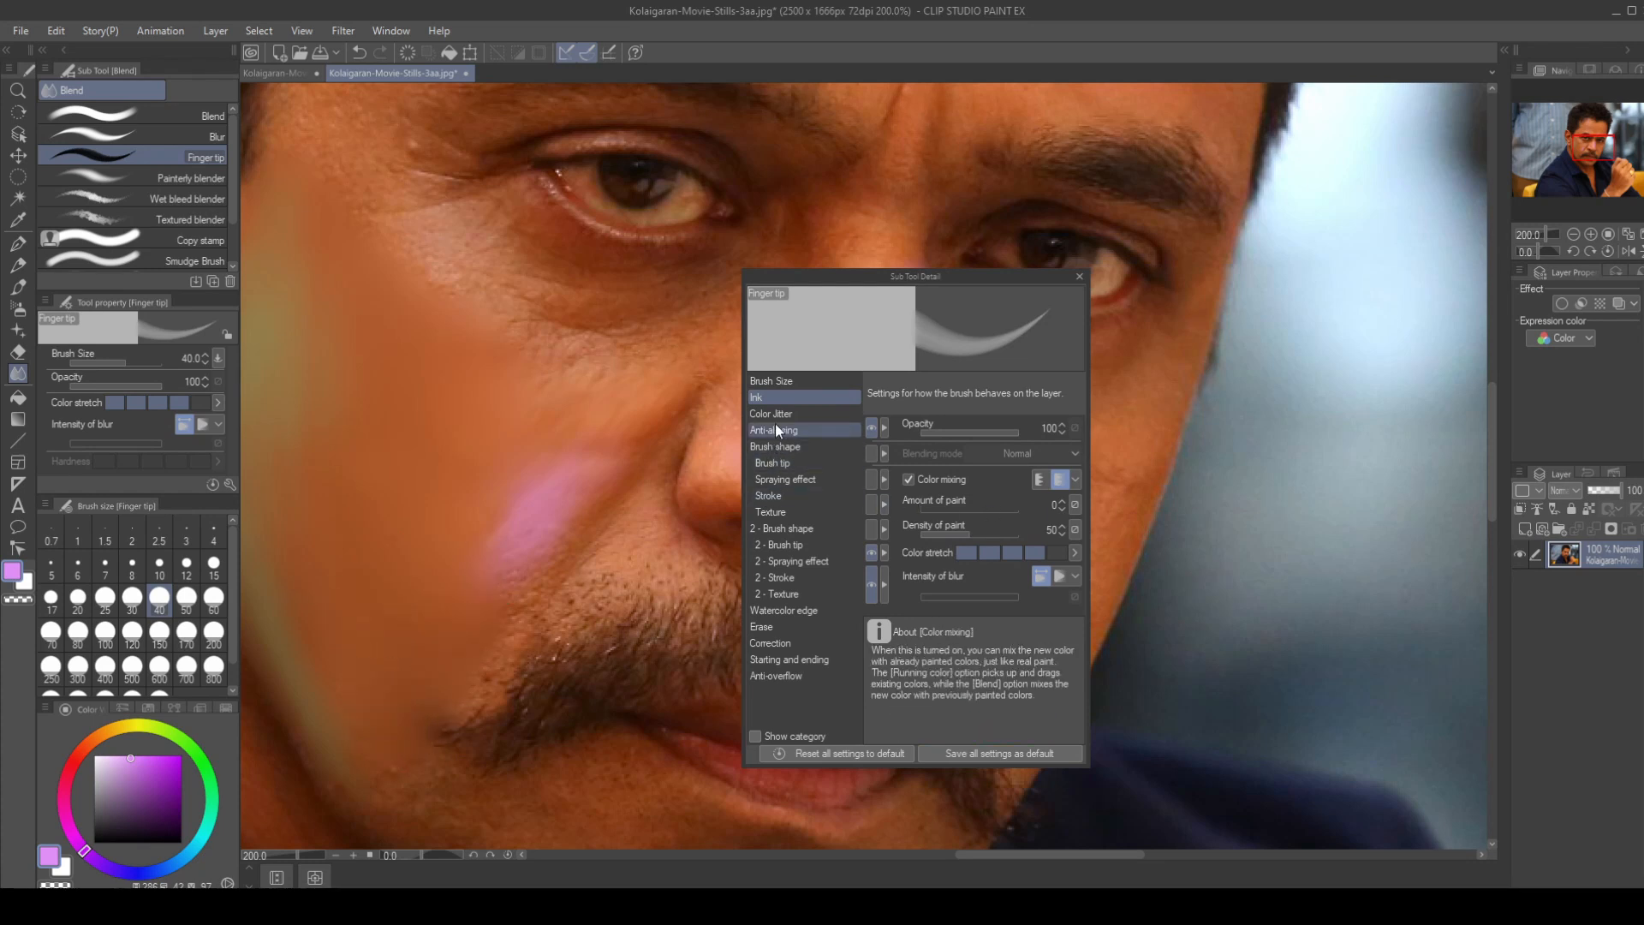
- Examine the available material brush tip shapes, including デッサン鉛筆01, and close the brush settings without adding one
click(774, 457)
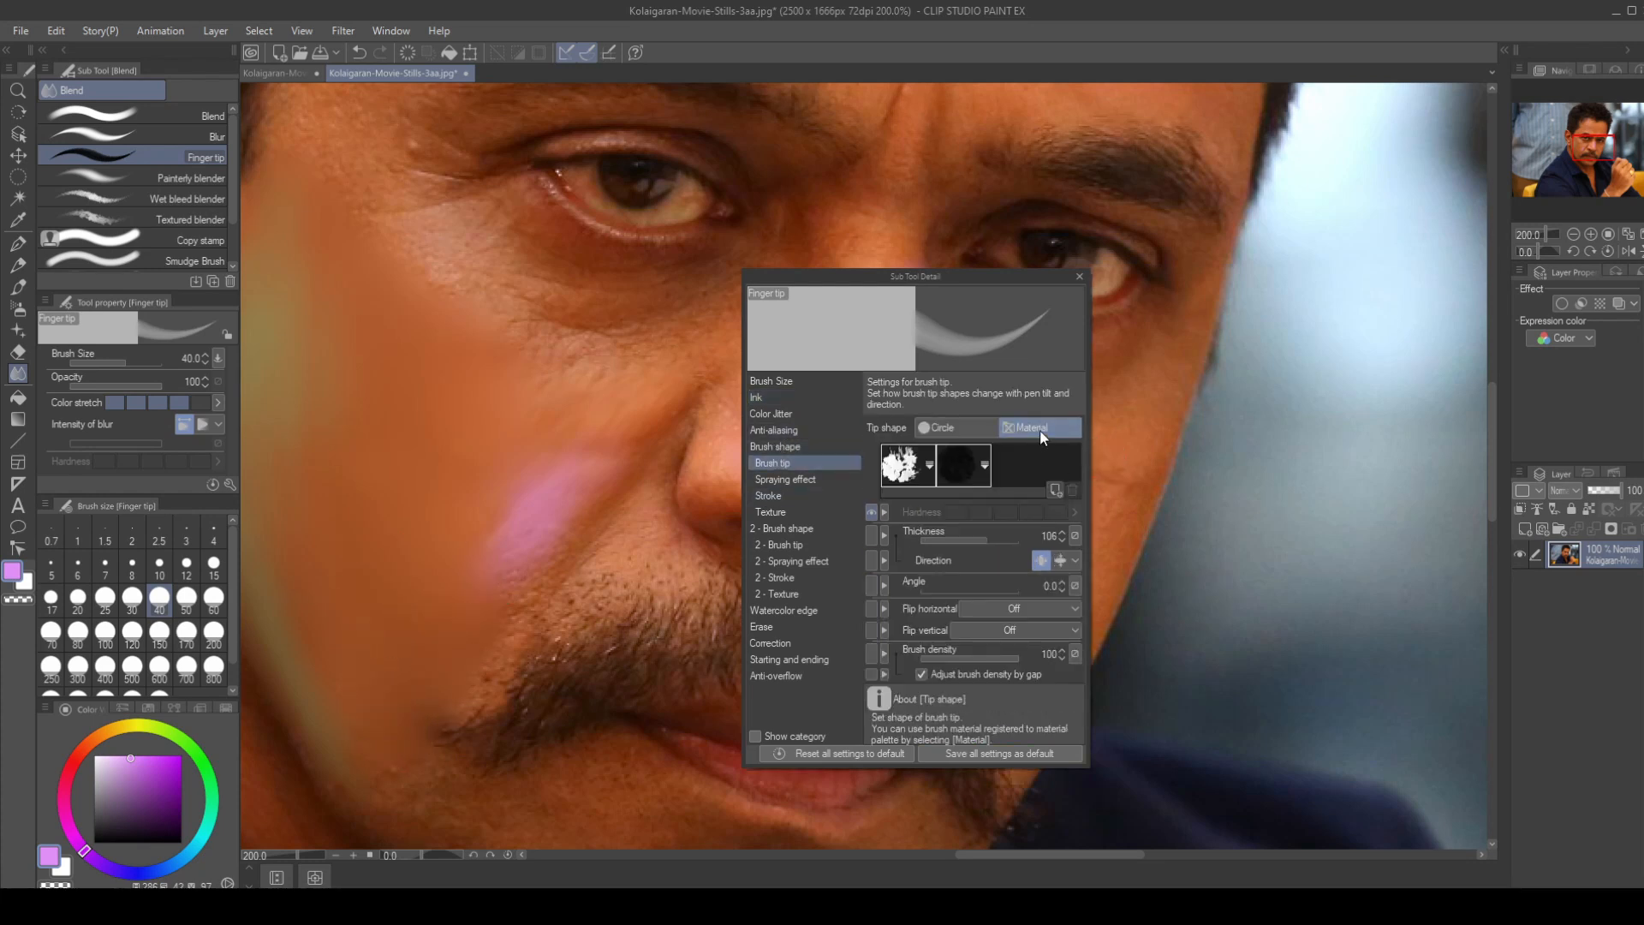
click(1054, 488)
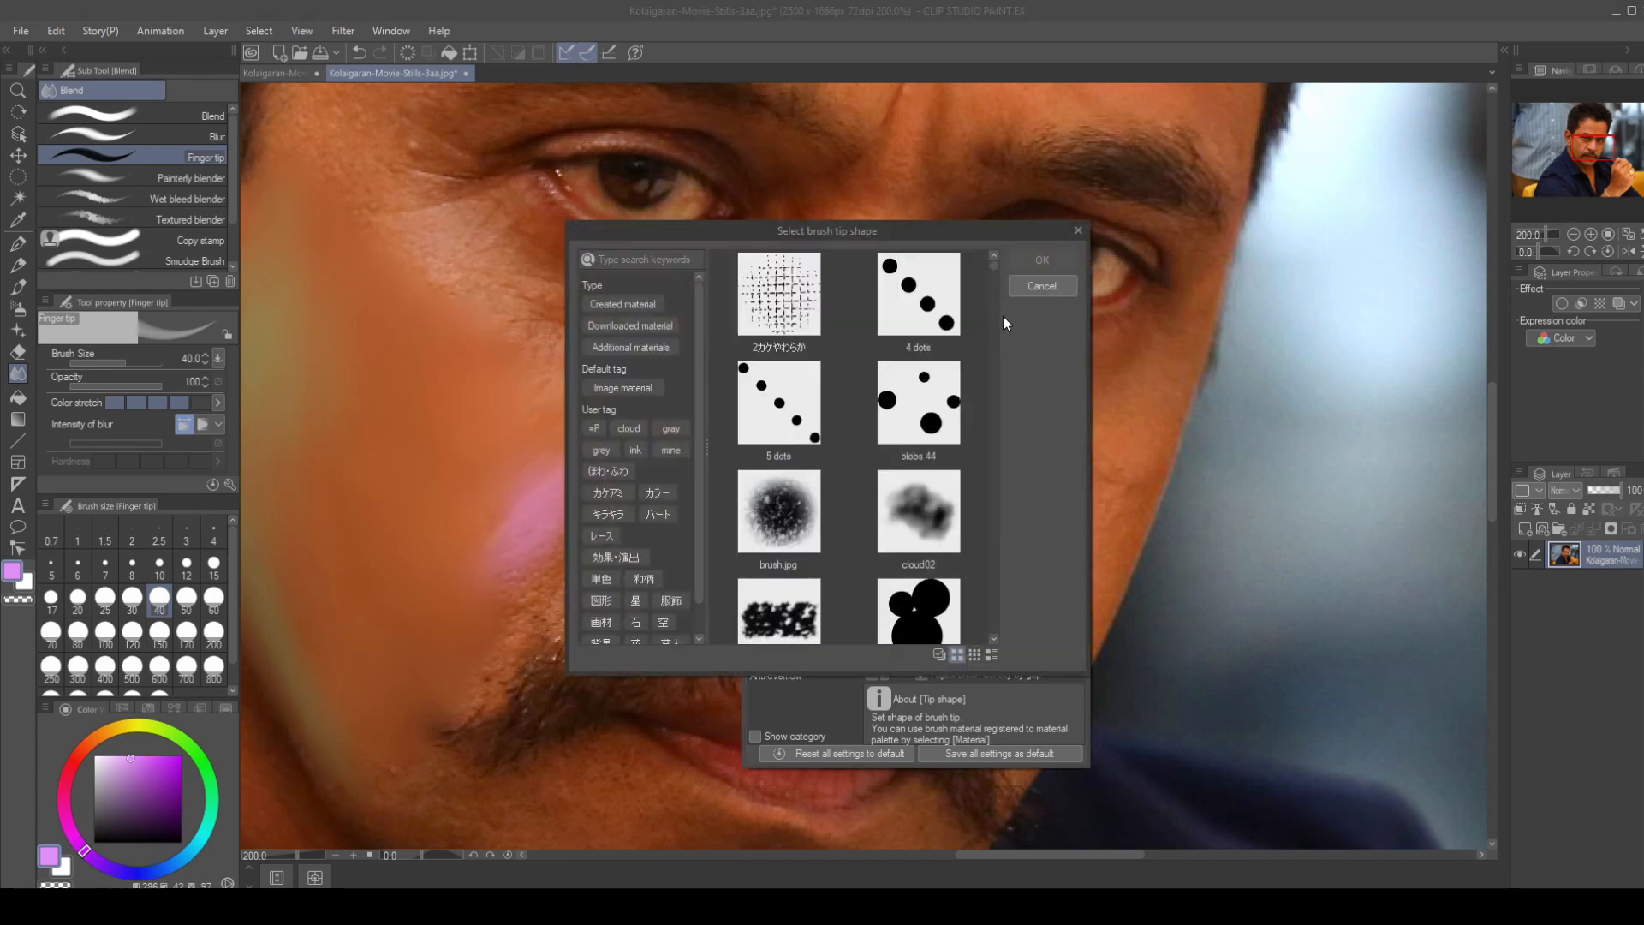
drag(993, 265, 994, 358)
click(987, 368)
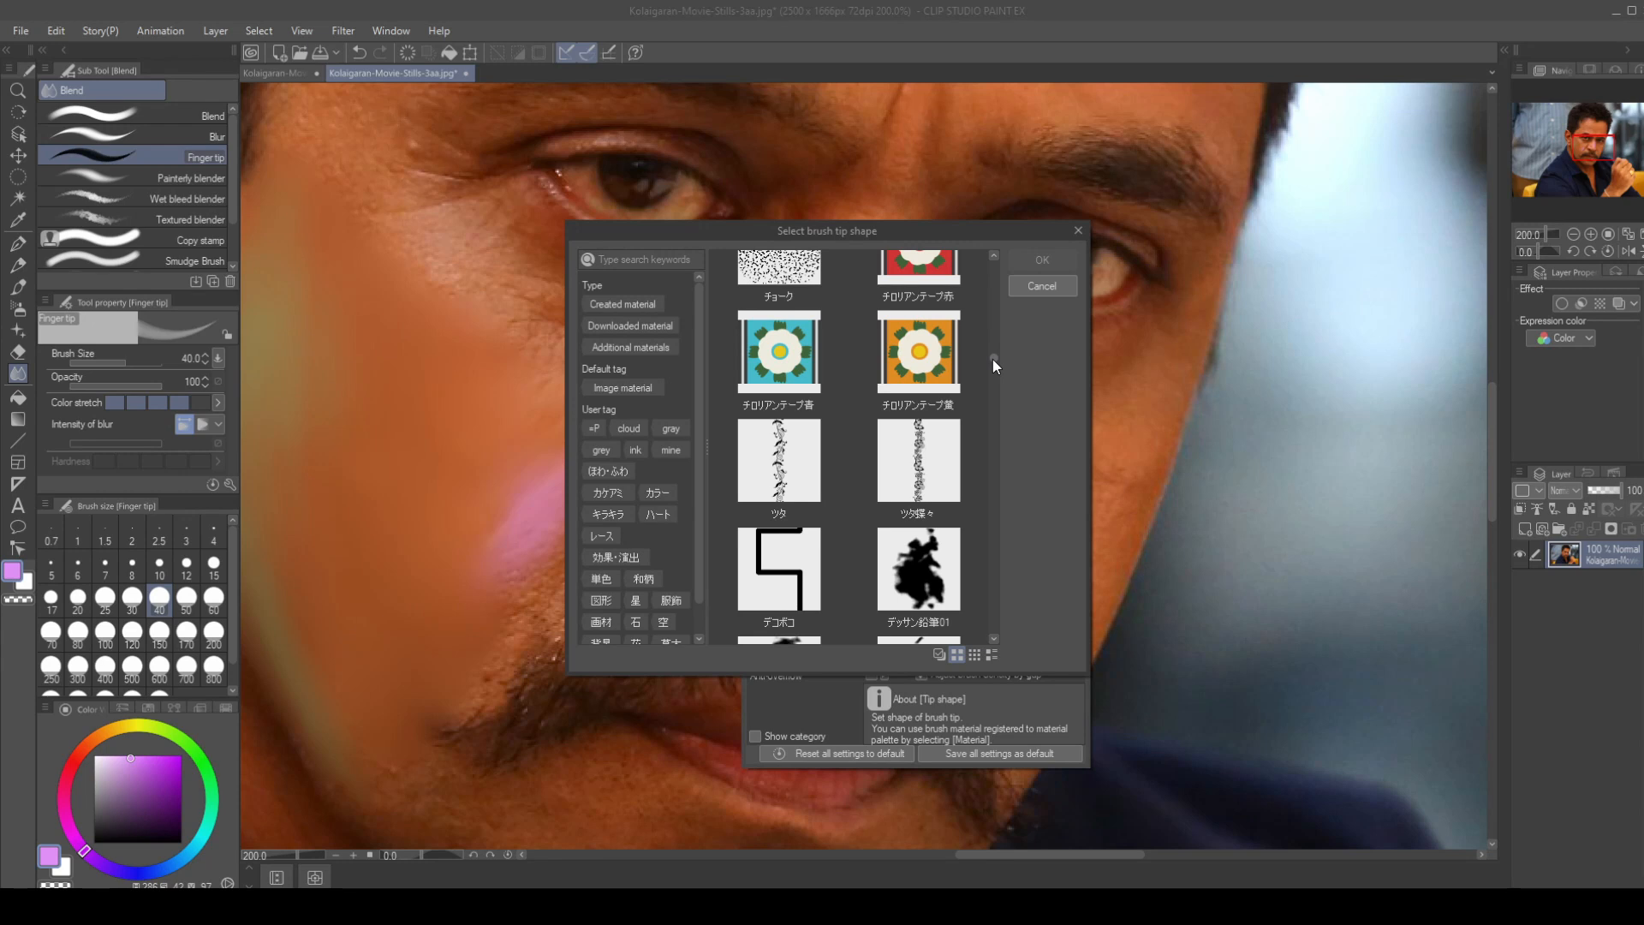
mouse_move(994, 358)
mouse_down()
mouse_move(993, 374)
mouse_move(998, 356)
mouse_up()
click(786, 452)
click(918, 572)
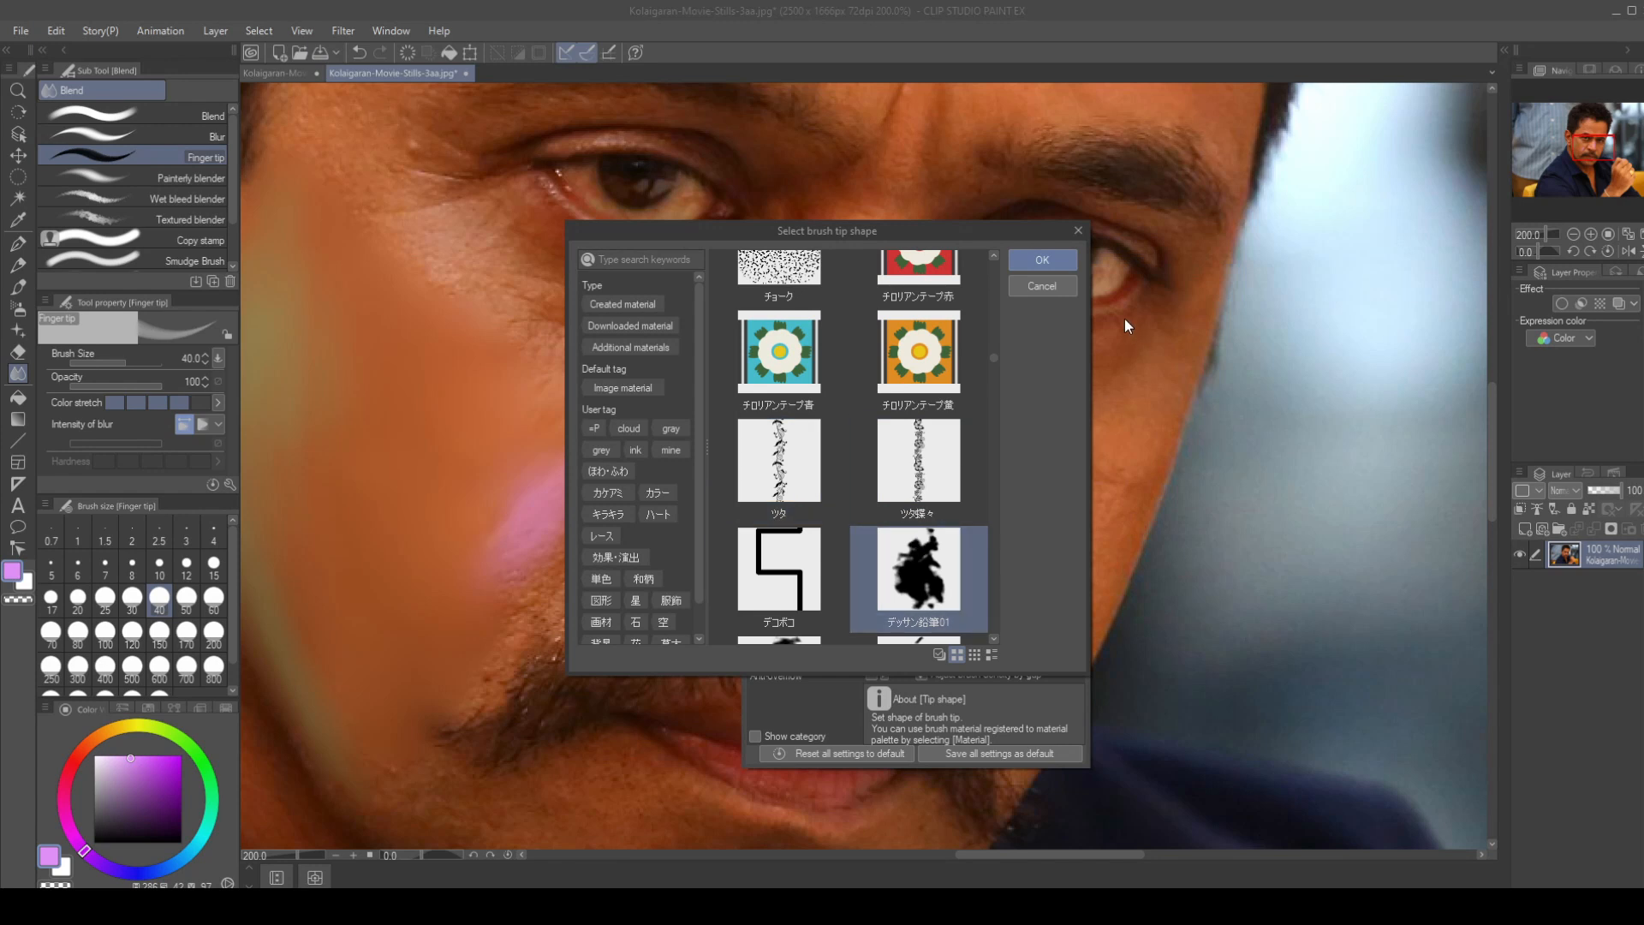
click(1047, 293)
click(1079, 276)
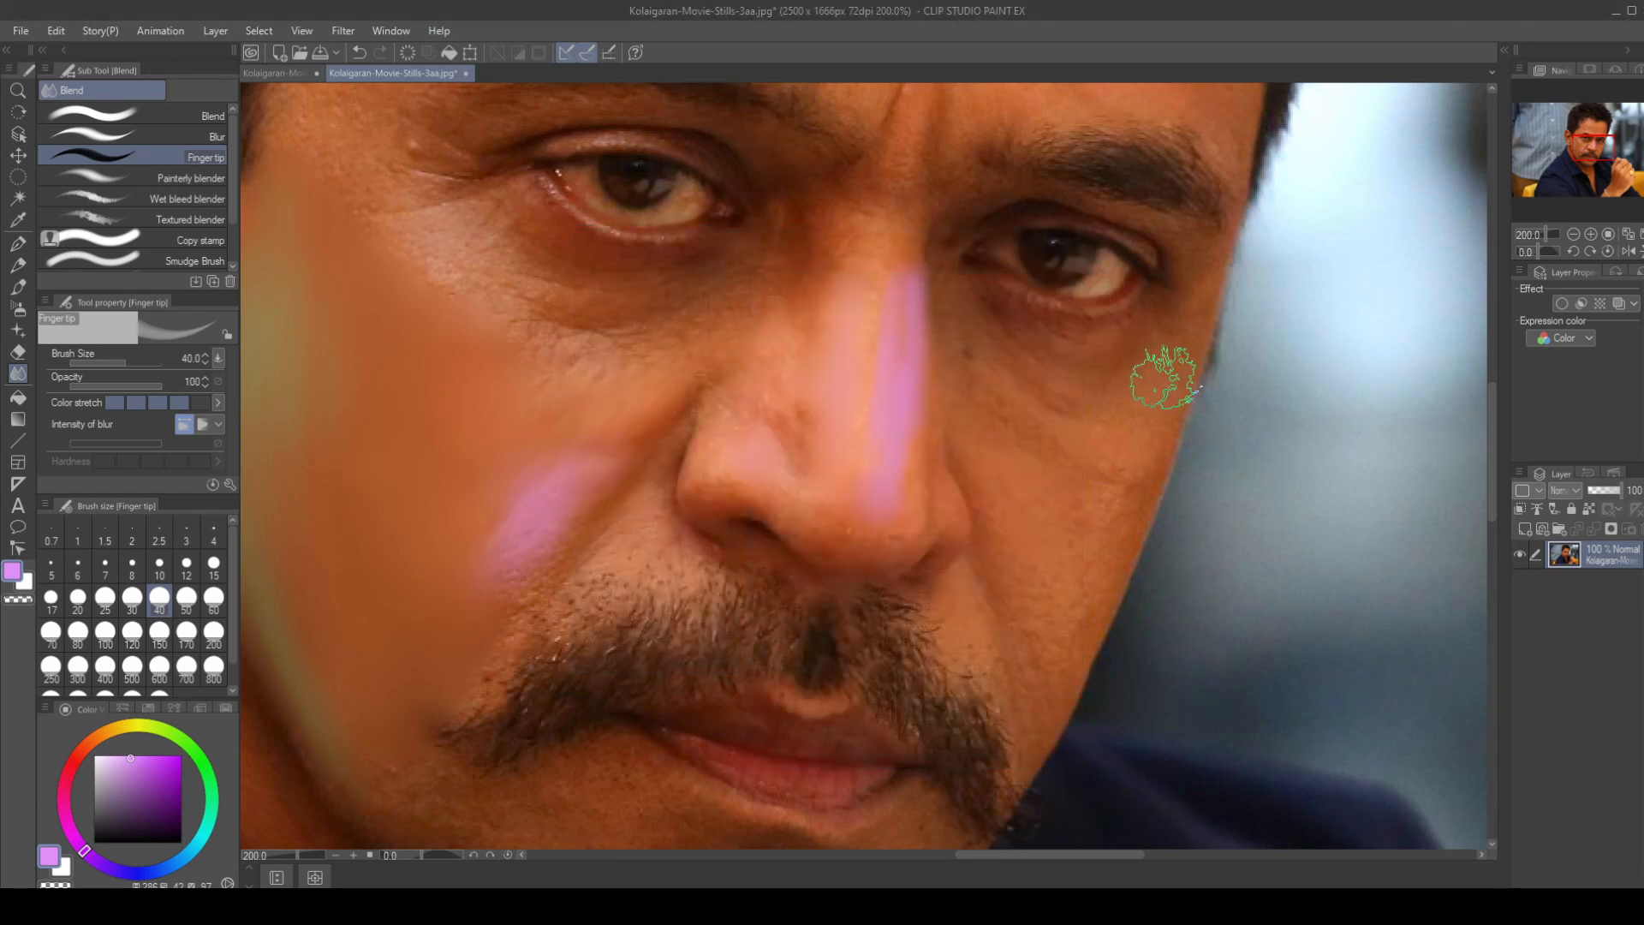